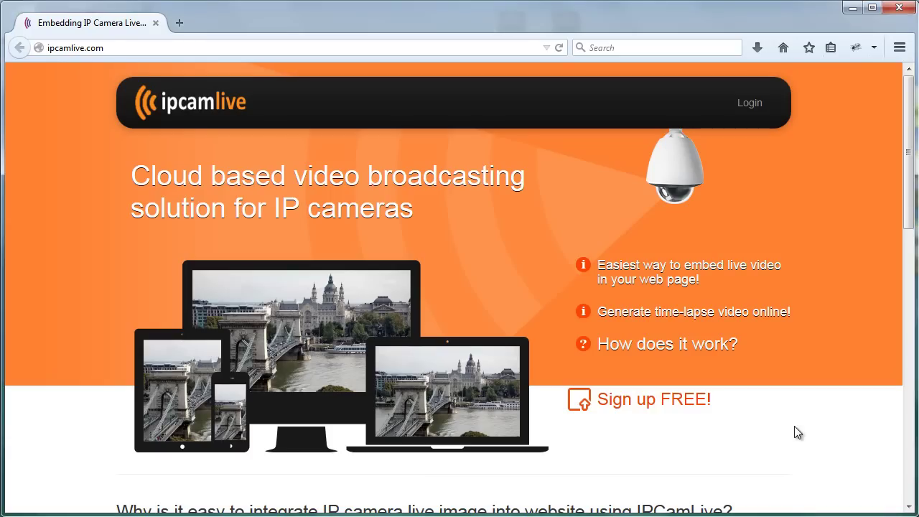
# - Scroll to the IPCamLive homepage footer and open the 'How does it work?' page
pyautogui.scroll(-2, 794, 427)
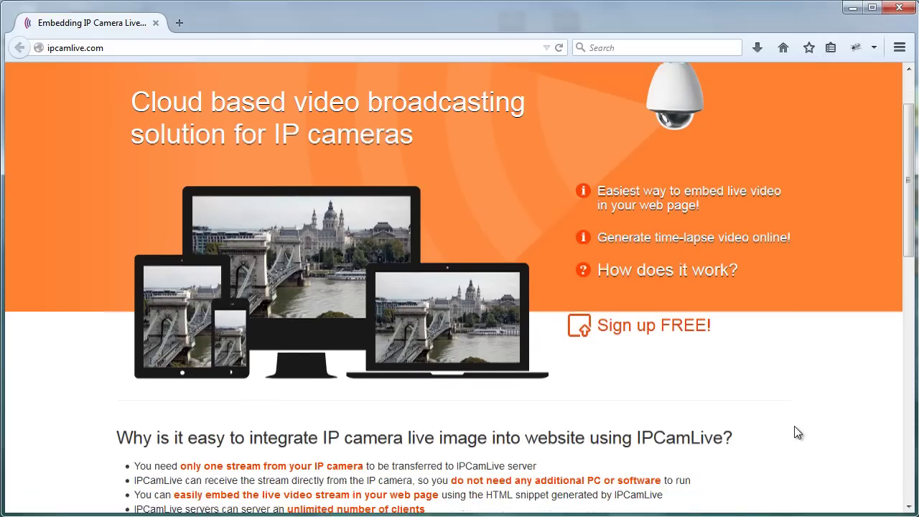
pyautogui.scroll(-1, 795, 427)
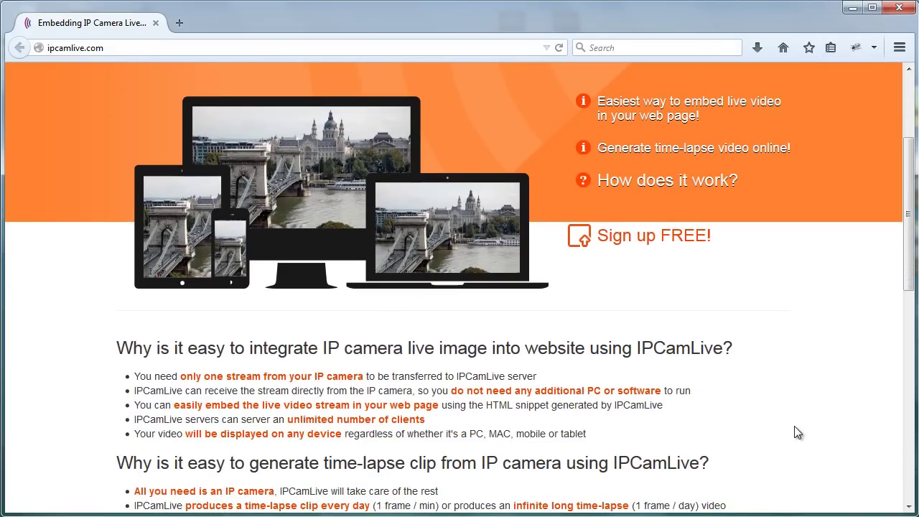
pyautogui.scroll(-2, 794, 427)
pyautogui.scroll(-5, 794, 426)
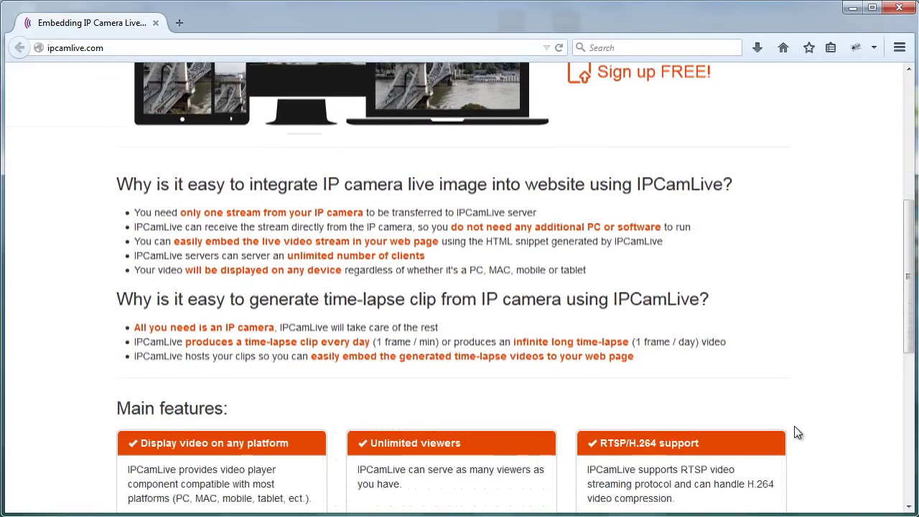
pyautogui.scroll(-6, 793, 430)
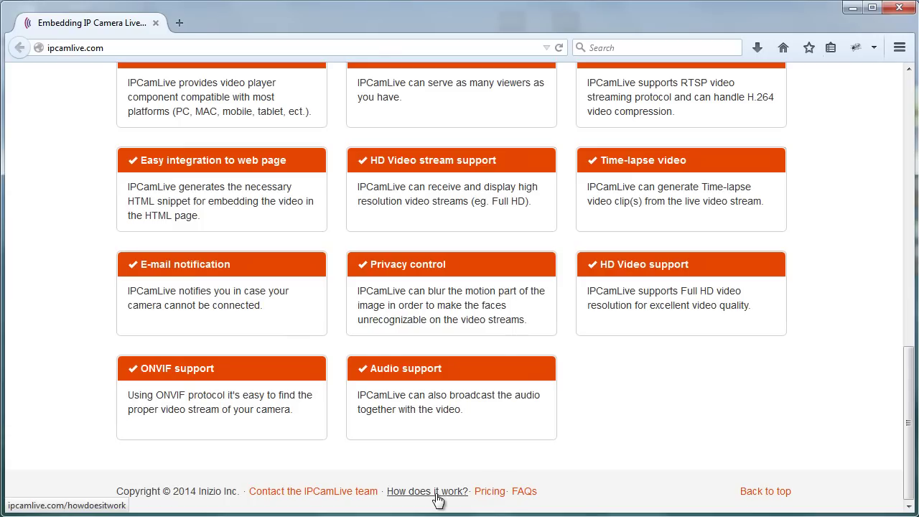
pyautogui.click(436, 493)
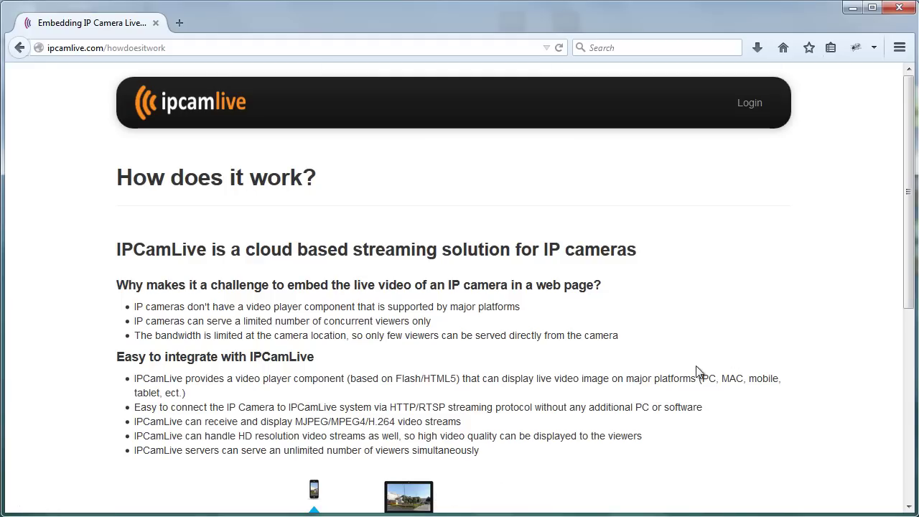
# - Read through the explanation page, then start a blank new browser tab
pyautogui.scroll(-2, 779, 336)
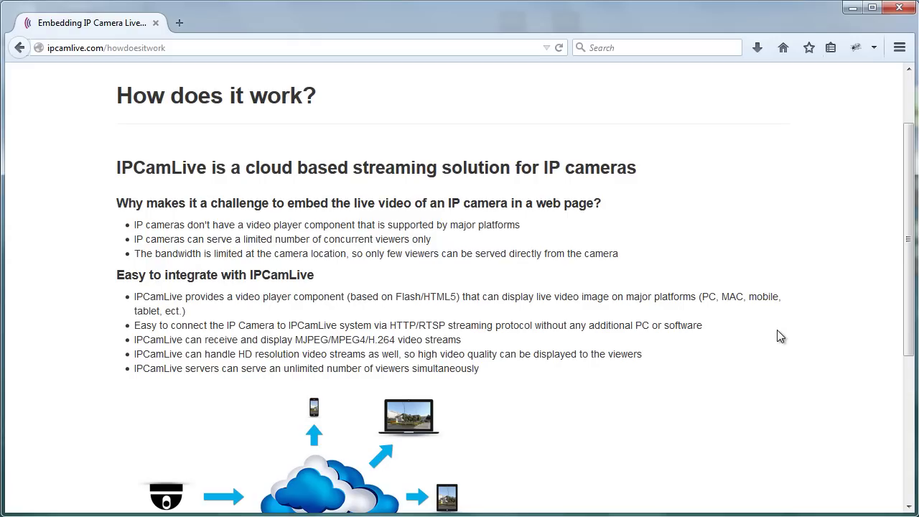
pyautogui.scroll(-2, 781, 335)
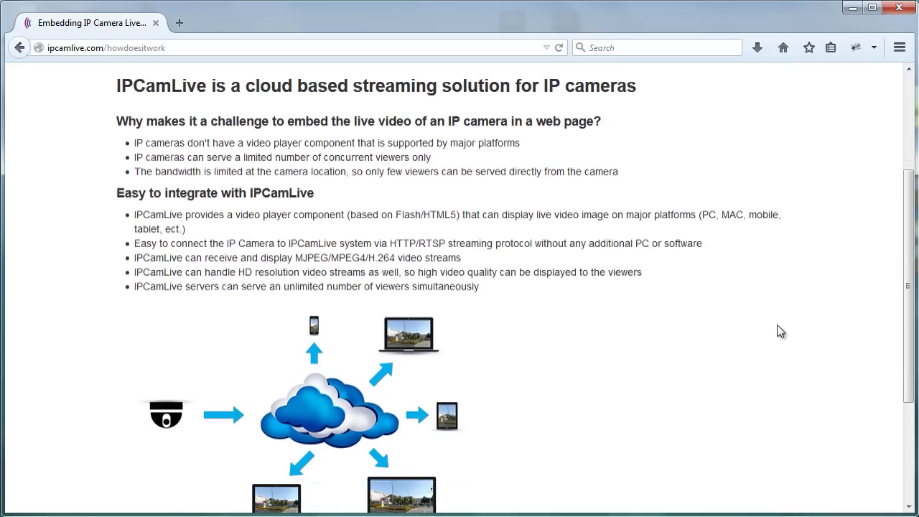
pyautogui.scroll(-4, 781, 332)
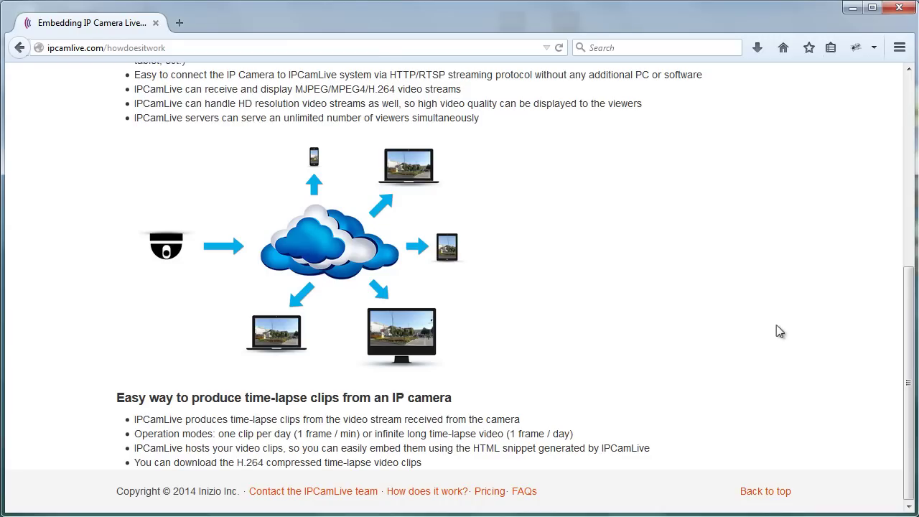
pyautogui.hotkey('ctrl', 't')
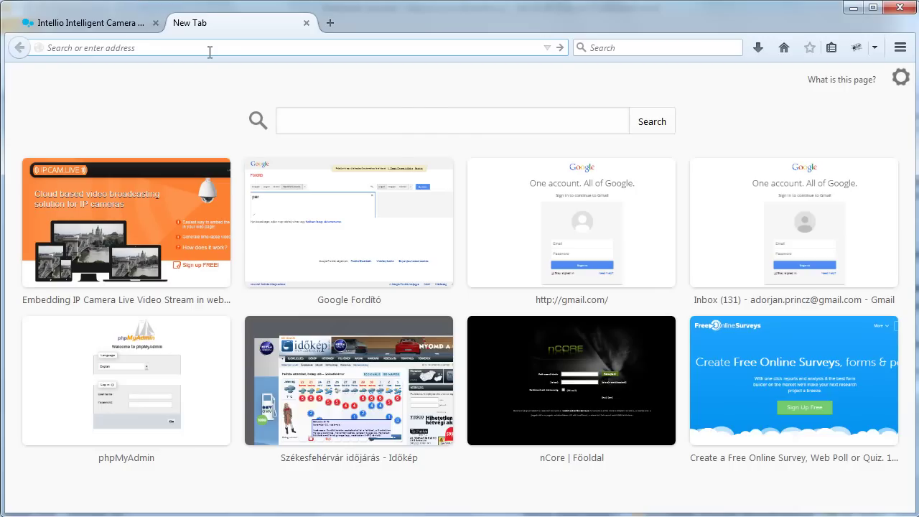
# - Load the DD-WRT admin page at 192.168.1.1 and go to Port Forwarding
pyautogui.write('192.168')
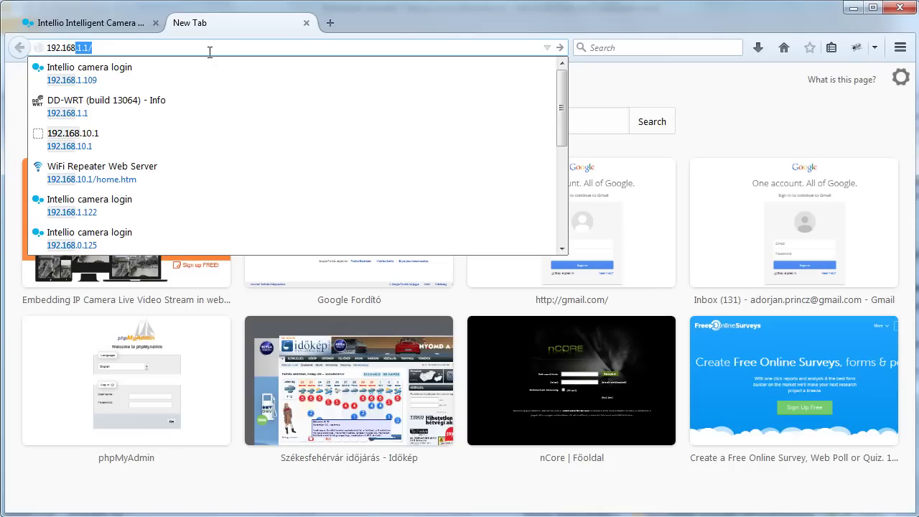
pyautogui.write('.1.1')
pyautogui.press('Return')
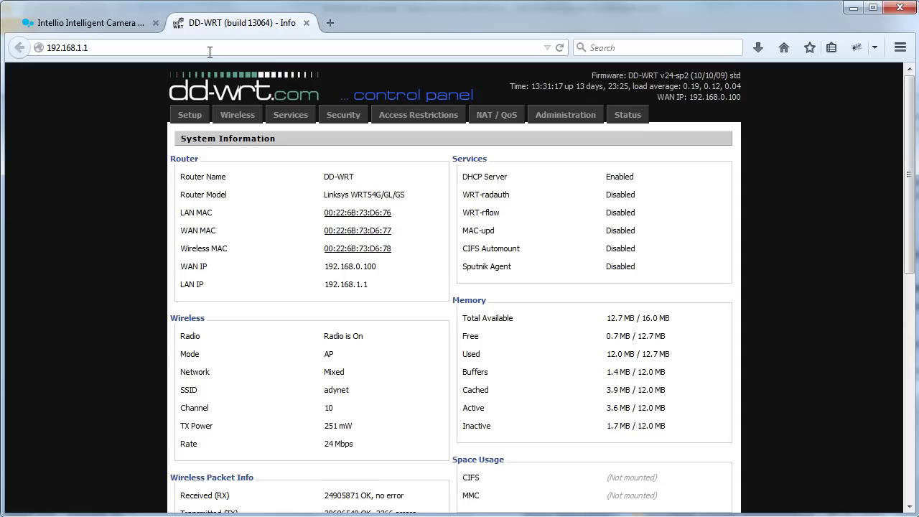
pyautogui.click(506, 122)
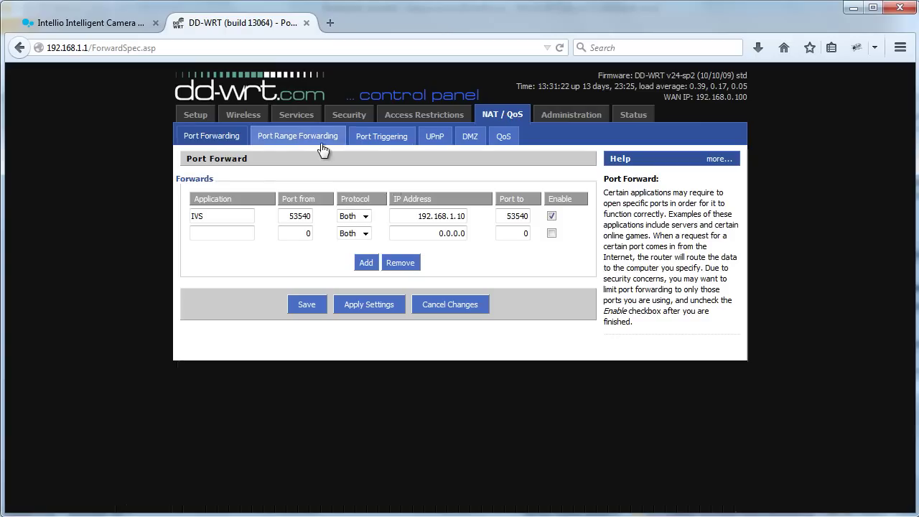
# - Save an enabled 'Camera HTTP' rule forwarding port 80 to 192.168.1.122 port 80, adding a new row
pyautogui.click(219, 239)
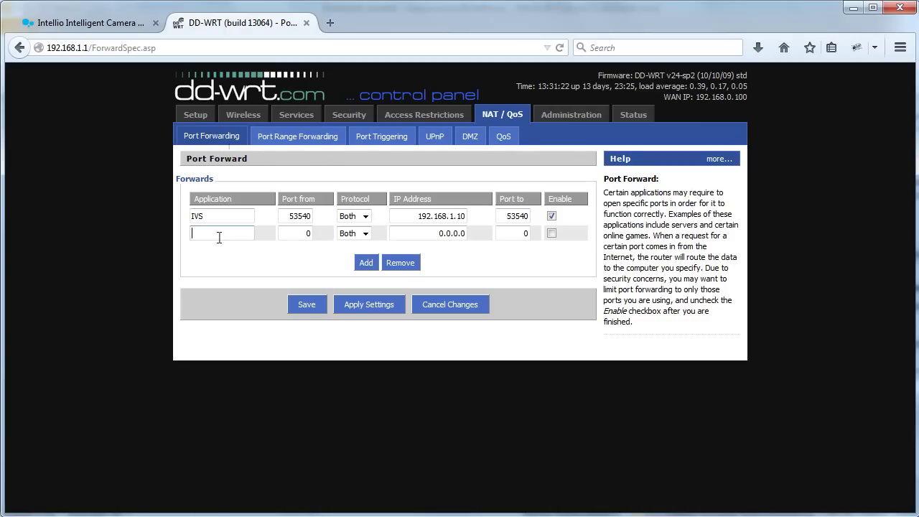
pyautogui.write('Camera HTTP')
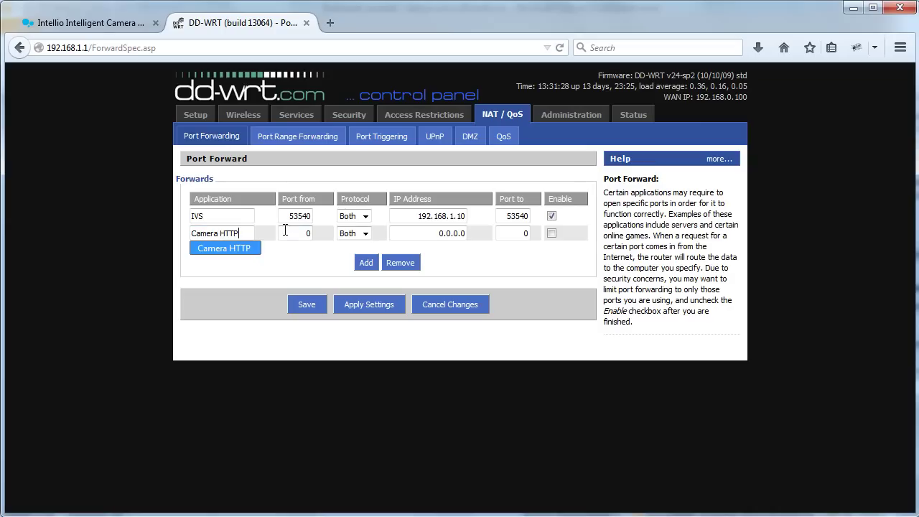
pyautogui.doubleClick(301, 233)
pyautogui.write('80')
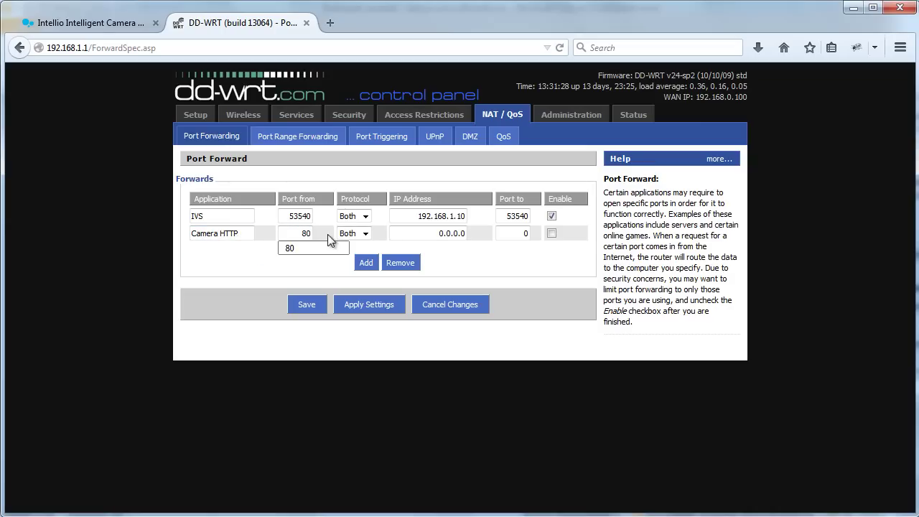
pyautogui.doubleClick(452, 233)
pyautogui.write('192.168.1.122')
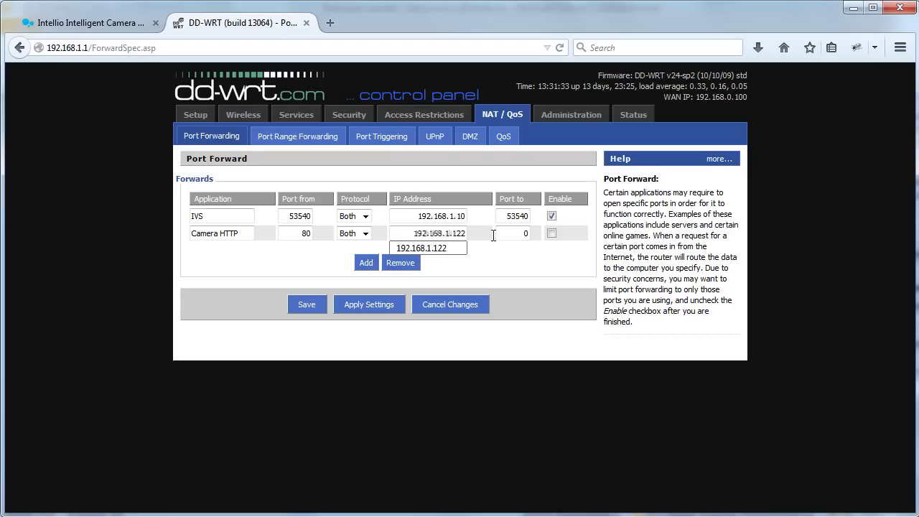
pyautogui.press('Tab')
pyautogui.write('80')
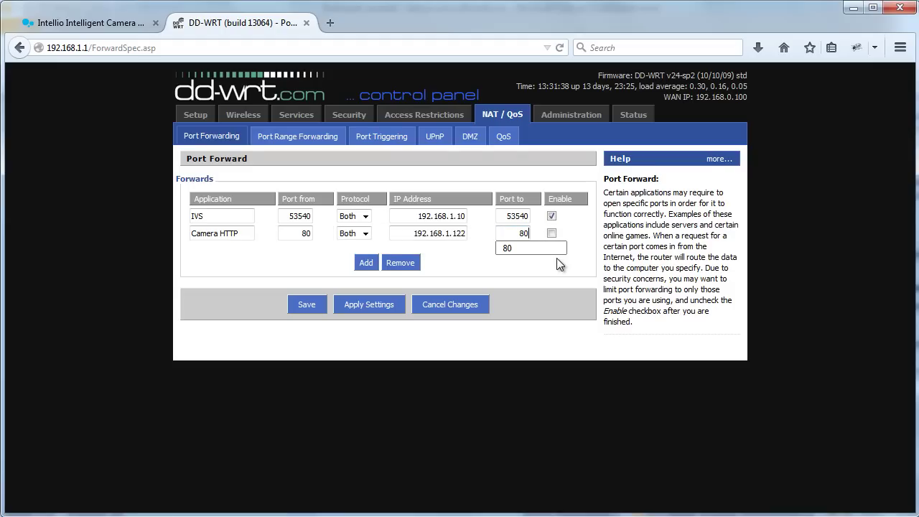
pyautogui.click(552, 235)
pyautogui.click(305, 307)
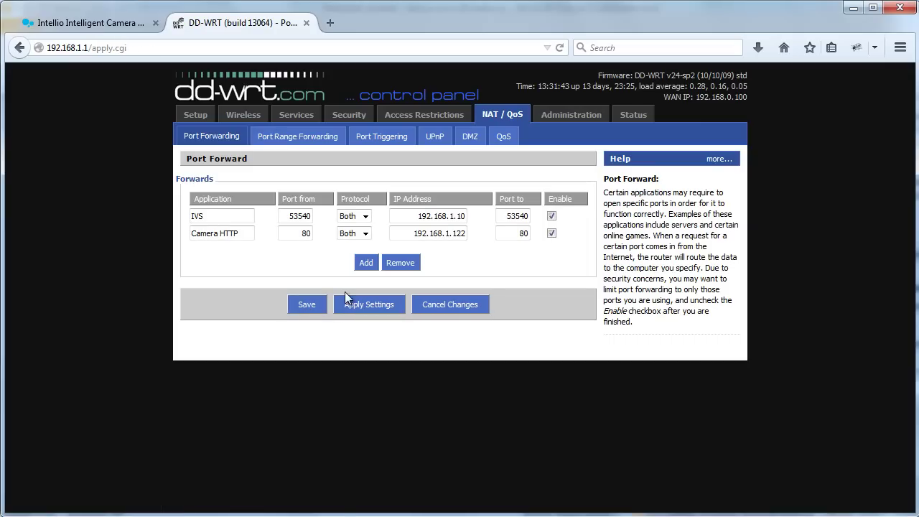
pyautogui.click(365, 262)
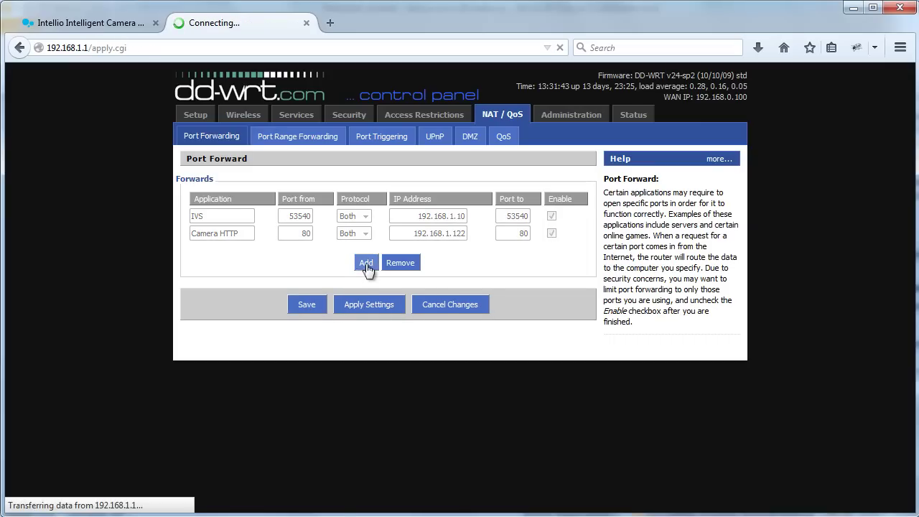
# - Fill the new row as 'Camera RTSP', port 554 to 192.168.1.122 port 554, enabled and saved
pyautogui.click(212, 250)
pyautogui.write('Ca')
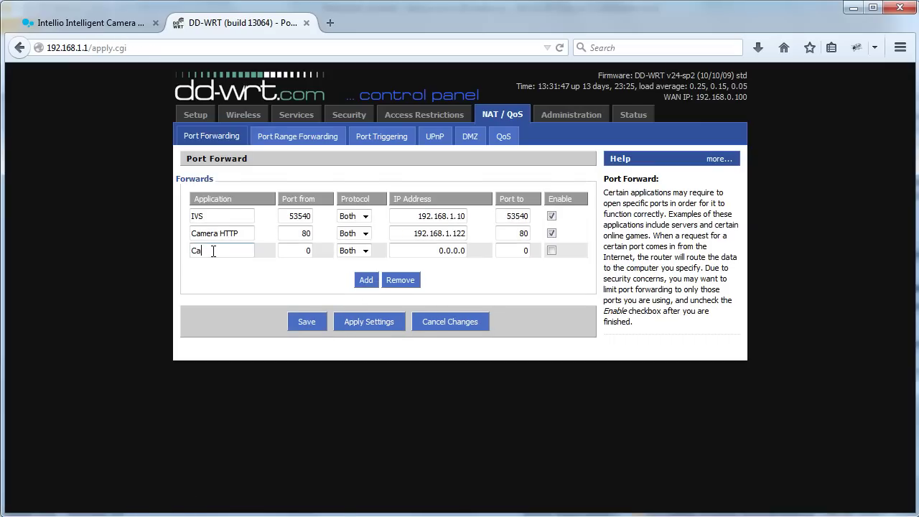
pyautogui.write('mera RTSP')
pyautogui.click(296, 249)
pyautogui.press('BackSpace')
pyautogui.write('554')
pyautogui.doubleClick(434, 253)
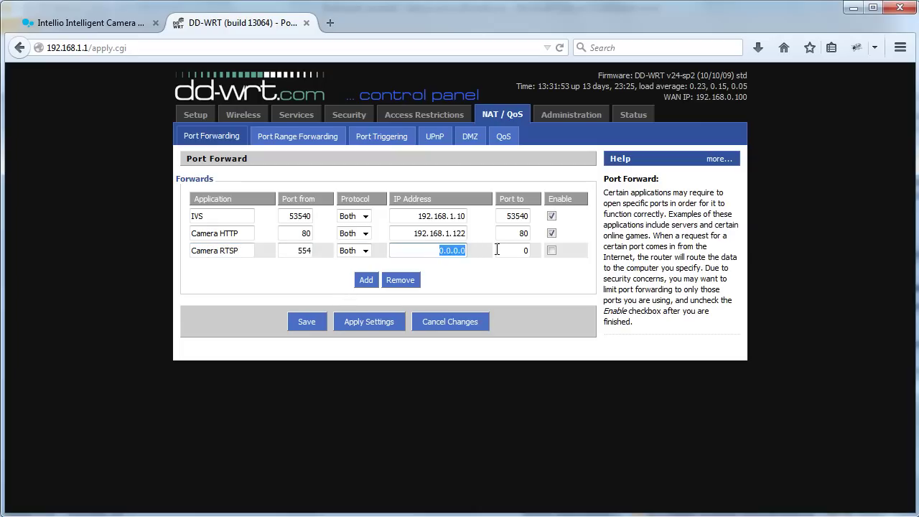
pyautogui.write('192.168.1.122')
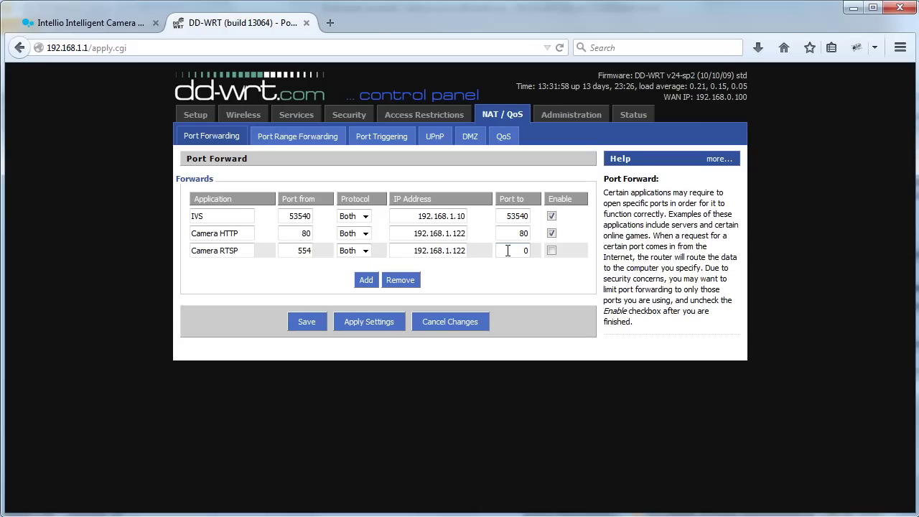
pyautogui.doubleClick(497, 250)
pyautogui.write('554')
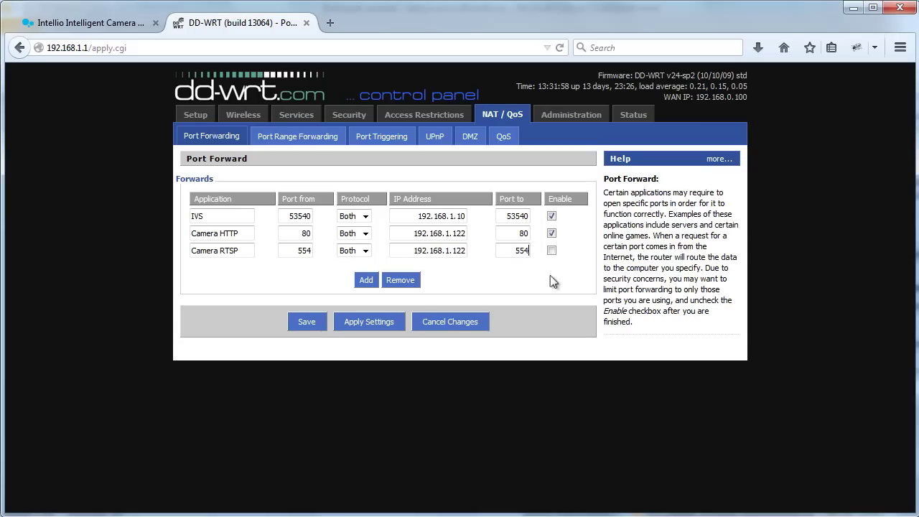
pyautogui.click(552, 250)
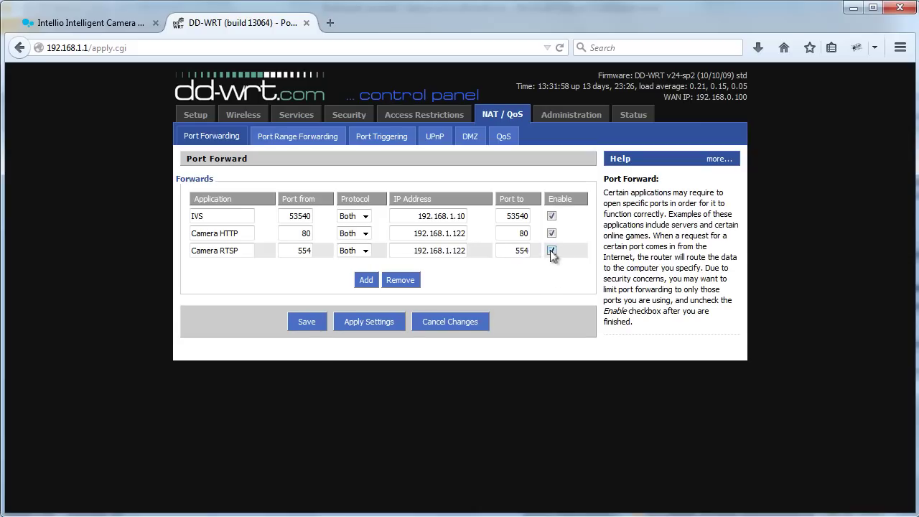
pyautogui.click(302, 323)
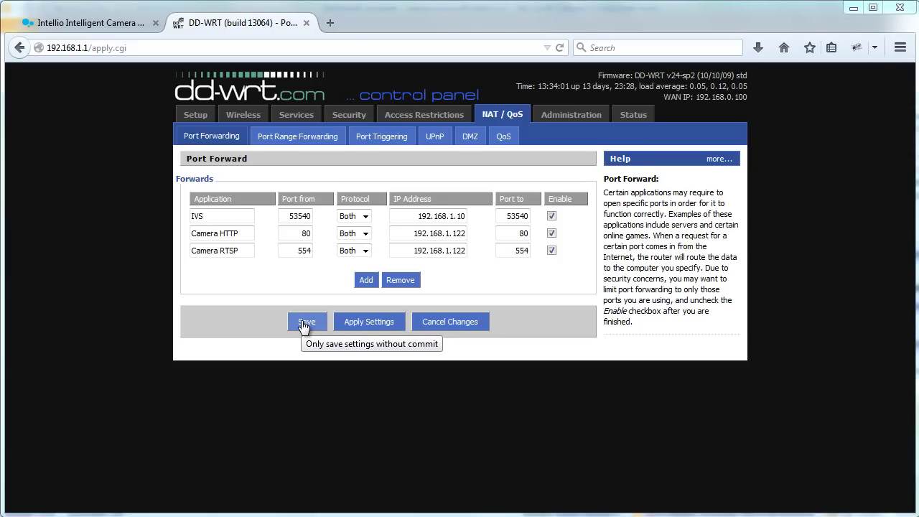
pyautogui.click(330, 23)
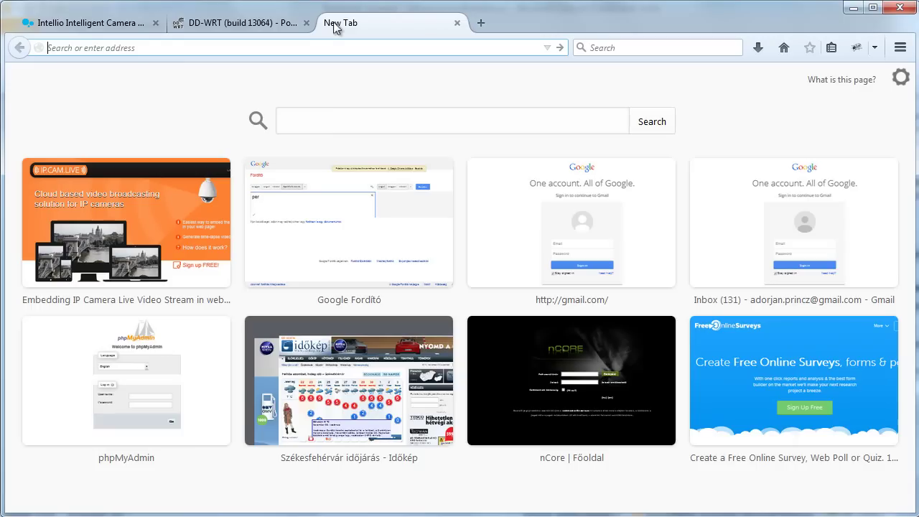
pyautogui.write('what is my ip')
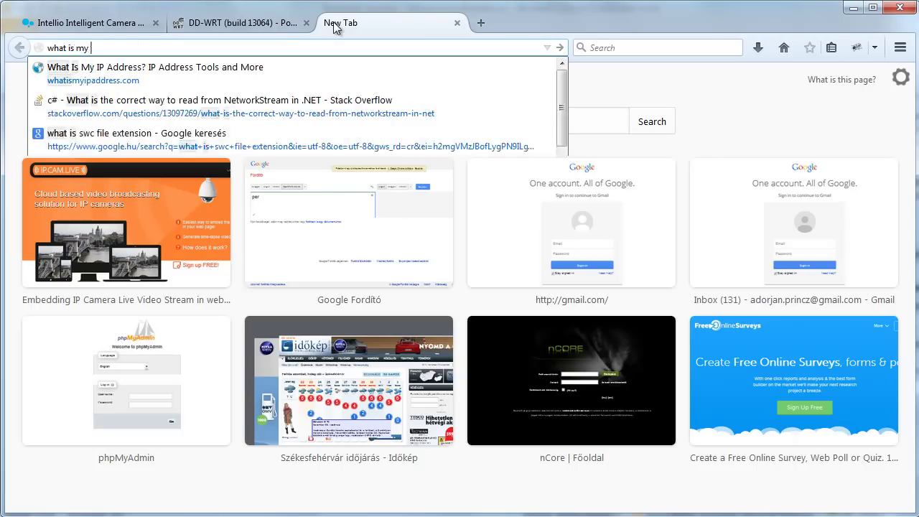
pyautogui.write(' address')
pyautogui.press('Return')
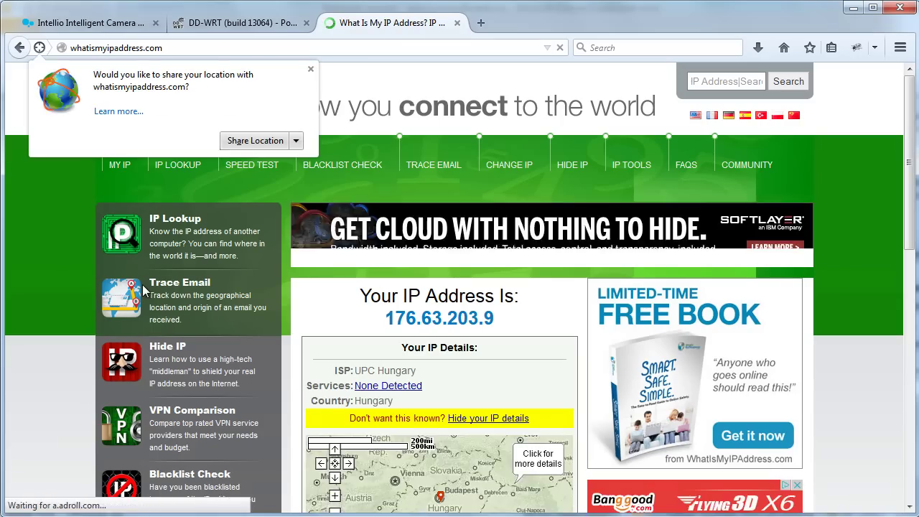
pyautogui.click(310, 69)
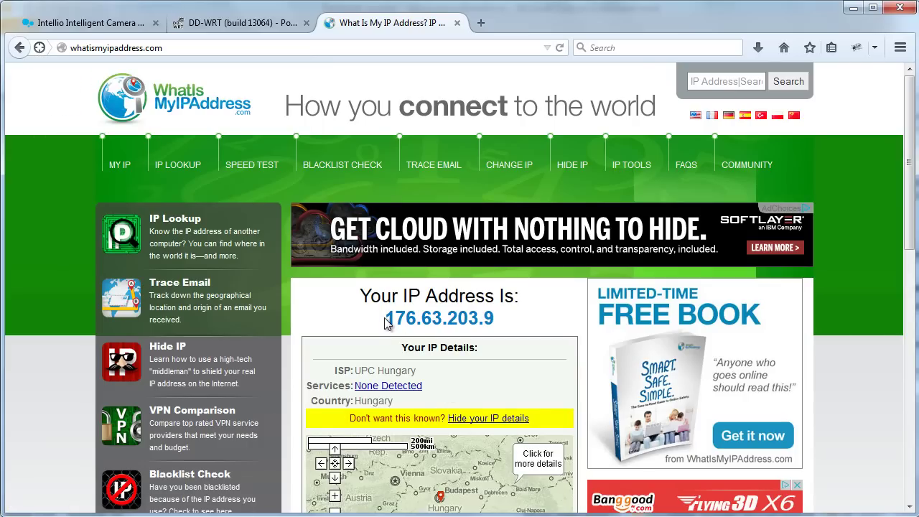
pyautogui.moveTo(385, 319); pyautogui.dragTo(491, 316)
pyautogui.hotkey('ctrl', 'c')
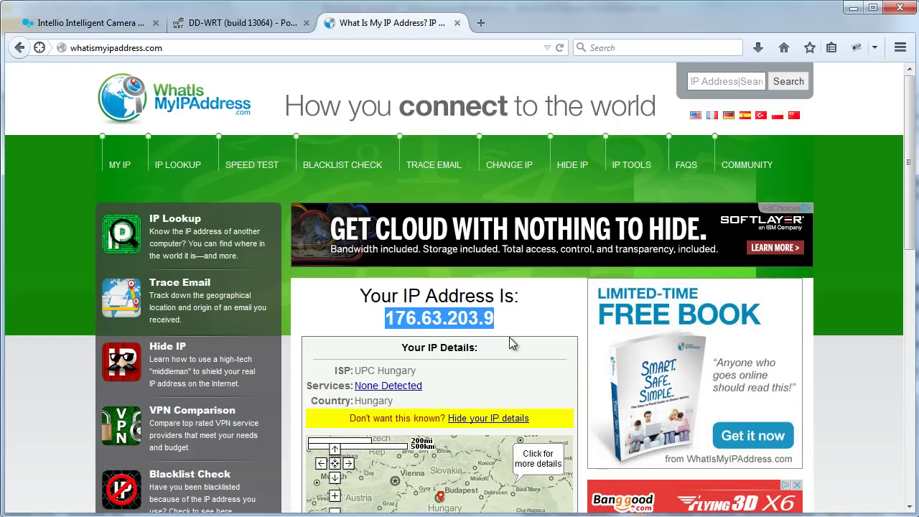
pyautogui.hotkey('ctrl', 't')
# - Load ipcamlive.com, log in with the saved login name and account password, and view Cameras
pyautogui.write('ipcamlive.com')
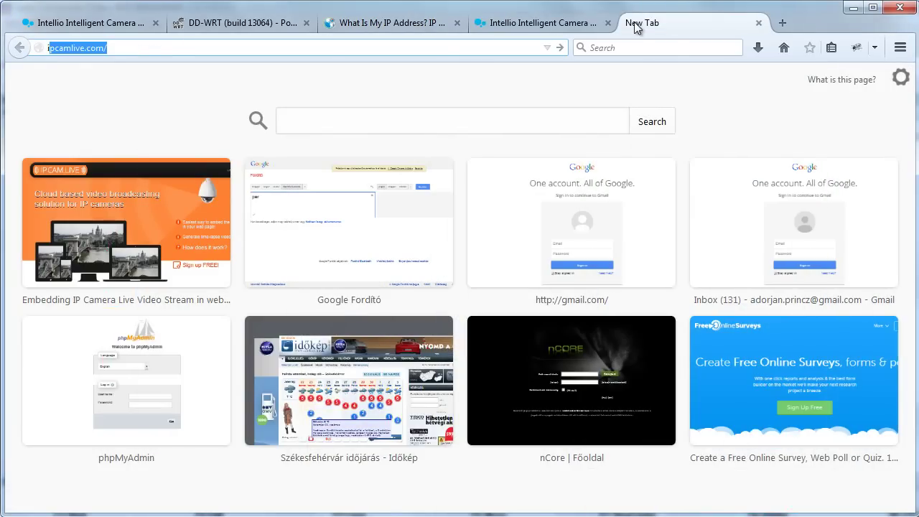
pyautogui.press('Return')
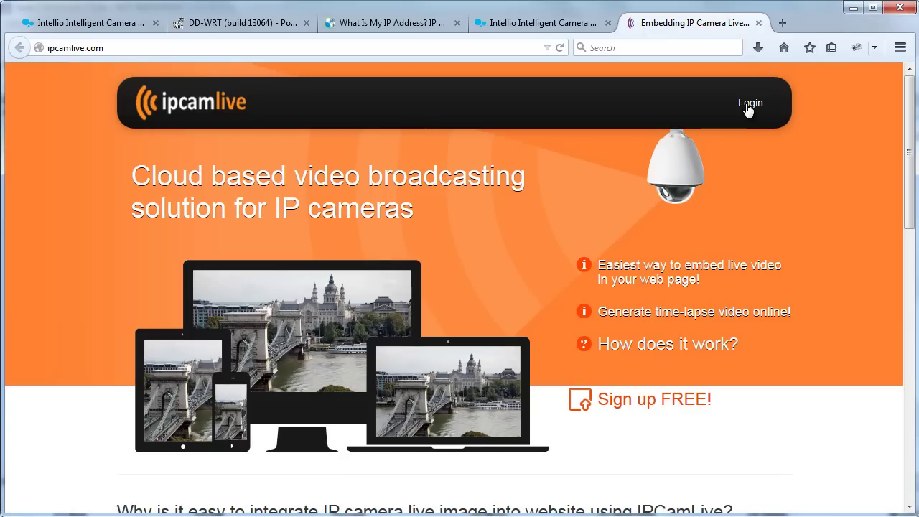
pyautogui.click(746, 108)
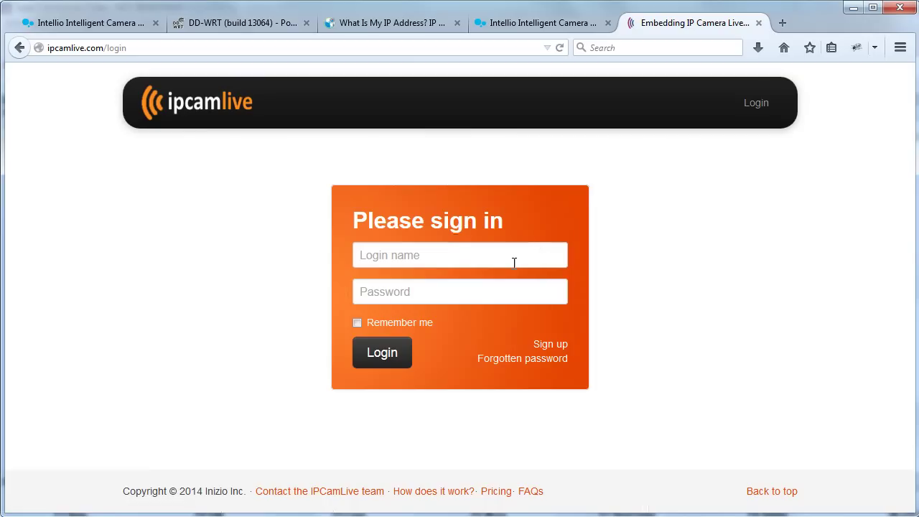
pyautogui.click(512, 261)
pyautogui.write('a')
pyautogui.press('Down')
pyautogui.press('Return')
pyautogui.press('Tab')
pyautogui.write('****')
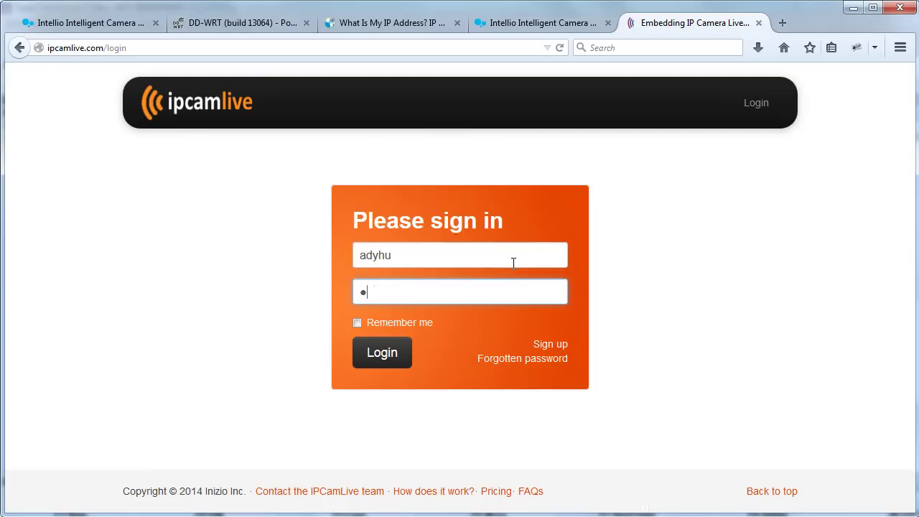
pyautogui.write('*')
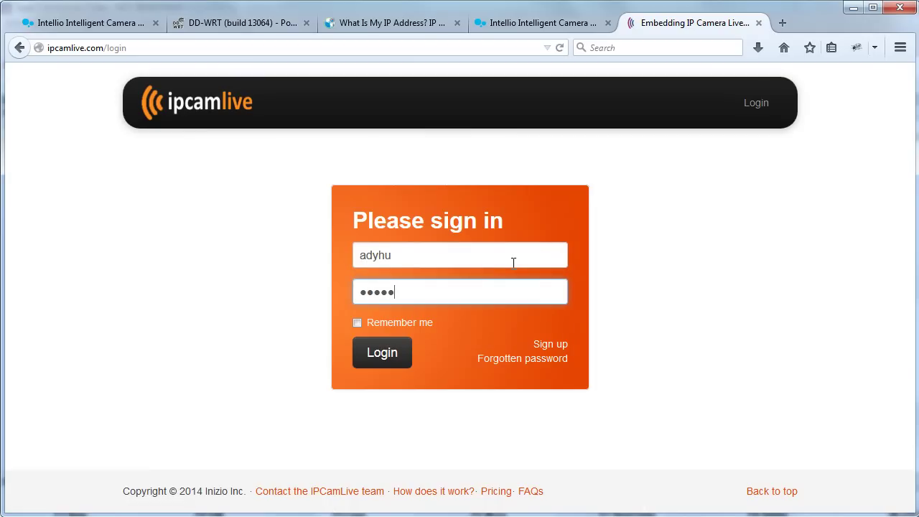
pyautogui.press('Return')
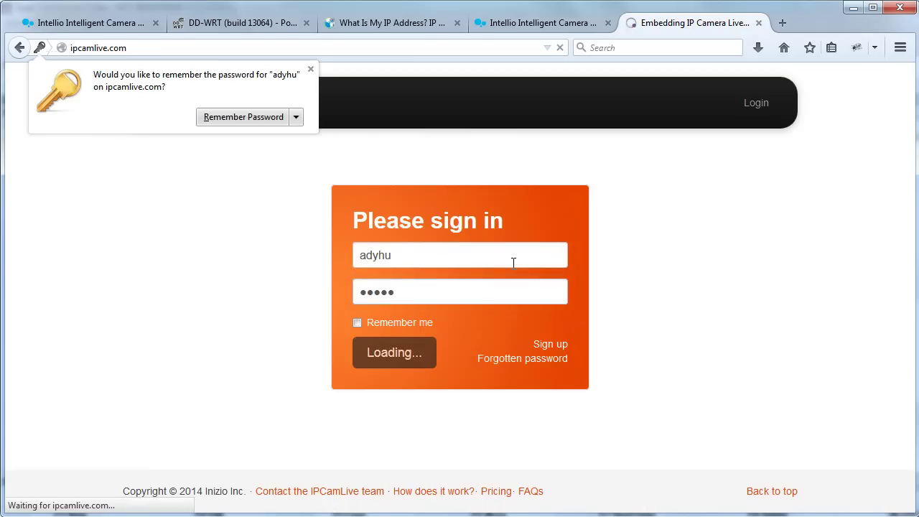
pyautogui.click(310, 72)
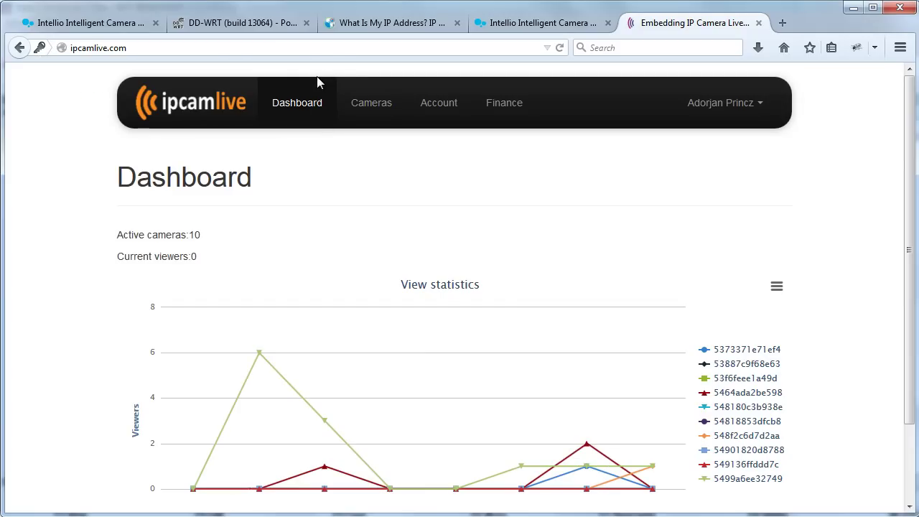
pyautogui.click(376, 107)
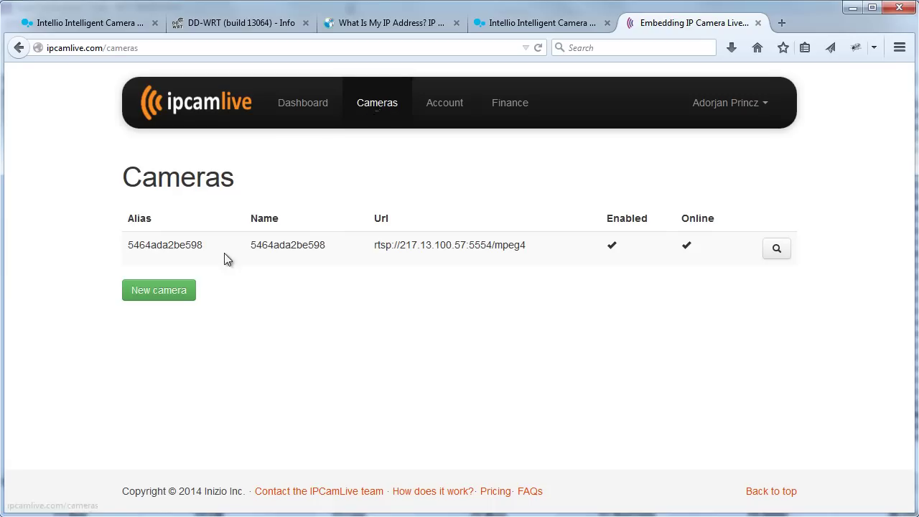
# - Use the green New camera button to reach the Test new video stream page
pyautogui.click(169, 294)
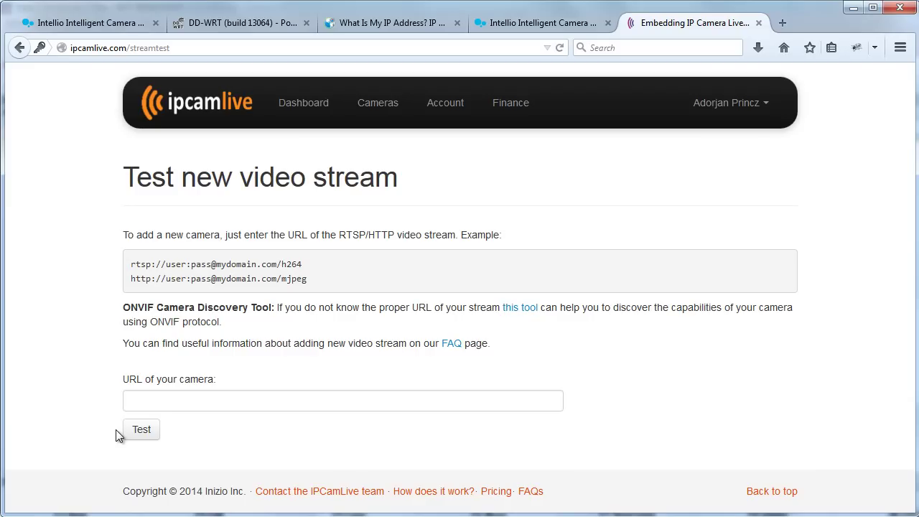
# - In the ONVIF discovery tool, run discovery on 176.63.203.9 with the camera's user name and password
pyautogui.moveTo(124, 307); pyautogui.dragTo(272, 308)
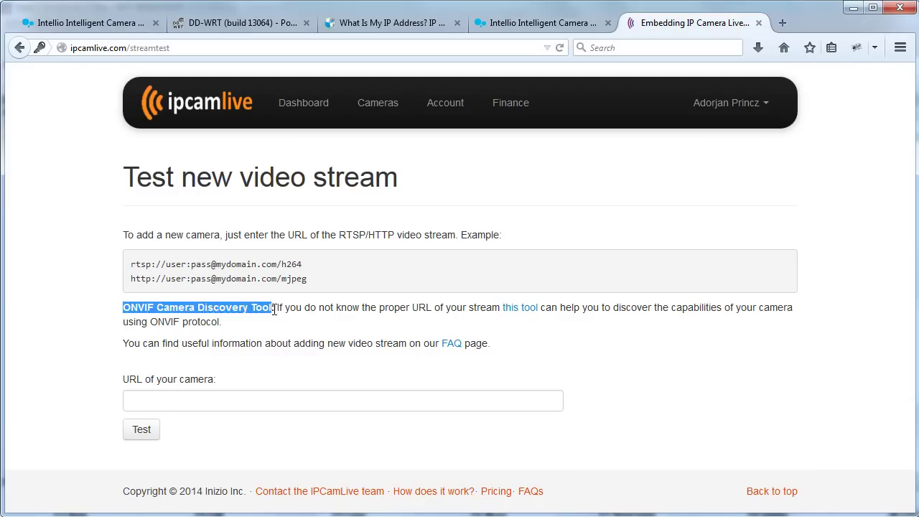
pyautogui.click(322, 310)
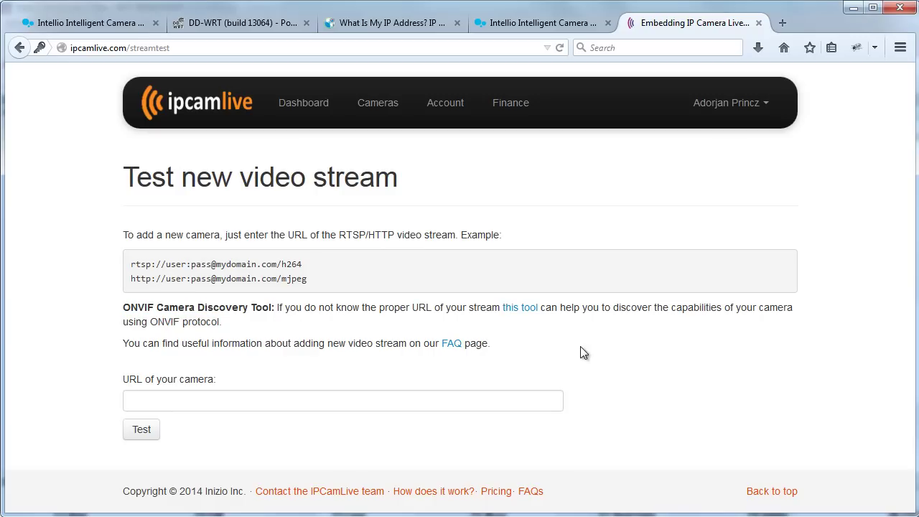
pyautogui.click(519, 308)
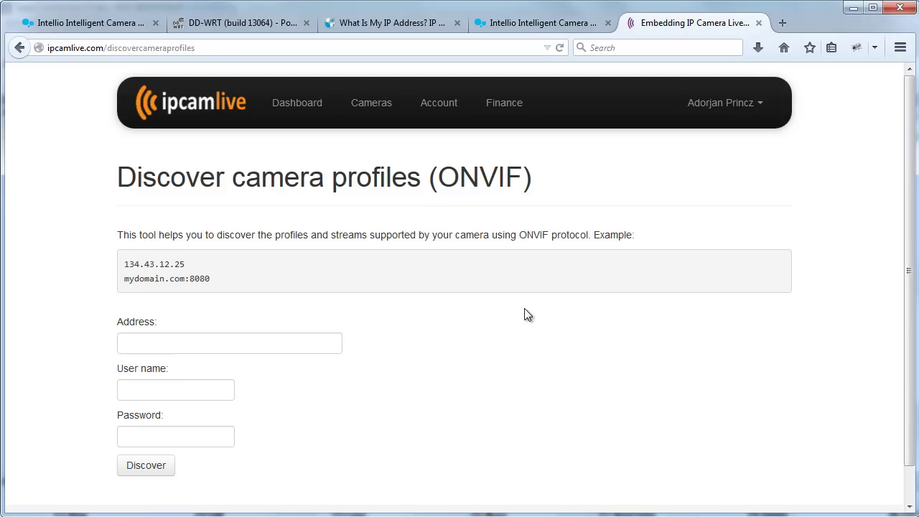
pyautogui.click(219, 333)
pyautogui.hotkey('ctrl', 'v')
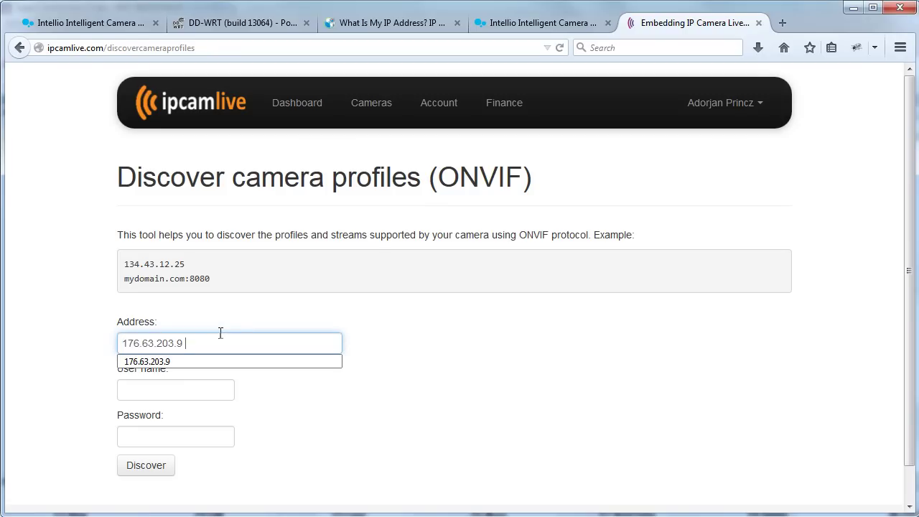
pyautogui.click(209, 385)
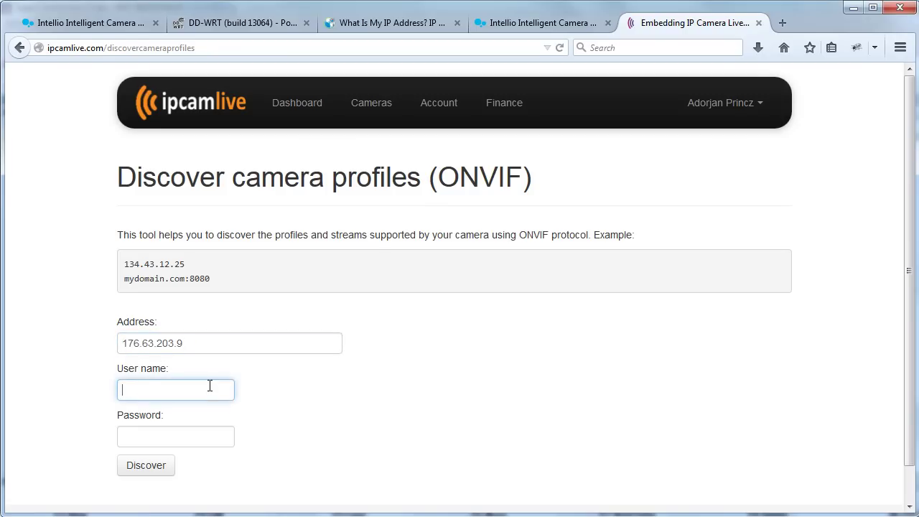
pyautogui.write('admin')
pyautogui.press('Tab')
pyautogui.write('admin')
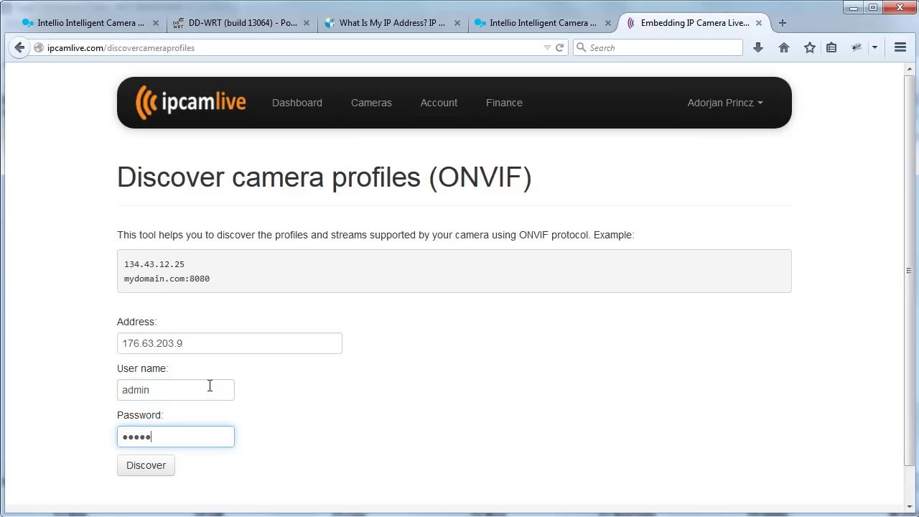
pyautogui.click(135, 472)
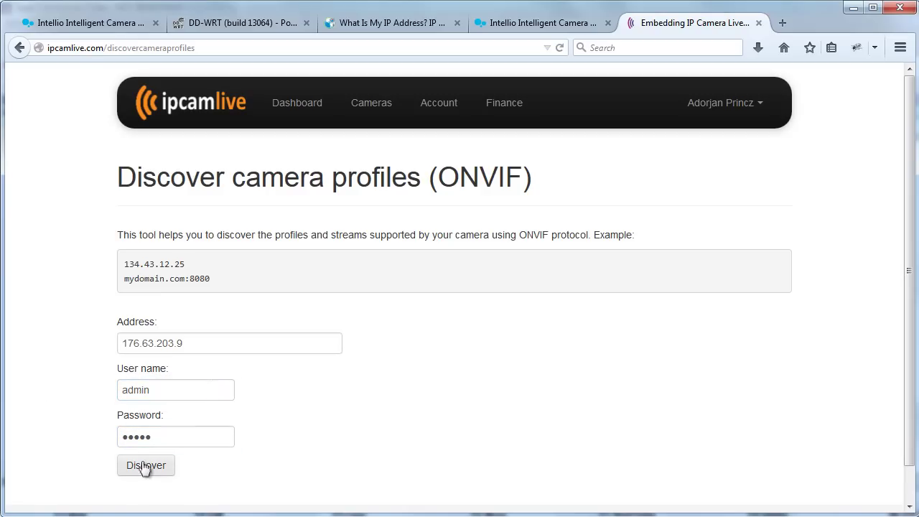
pyautogui.click(145, 467)
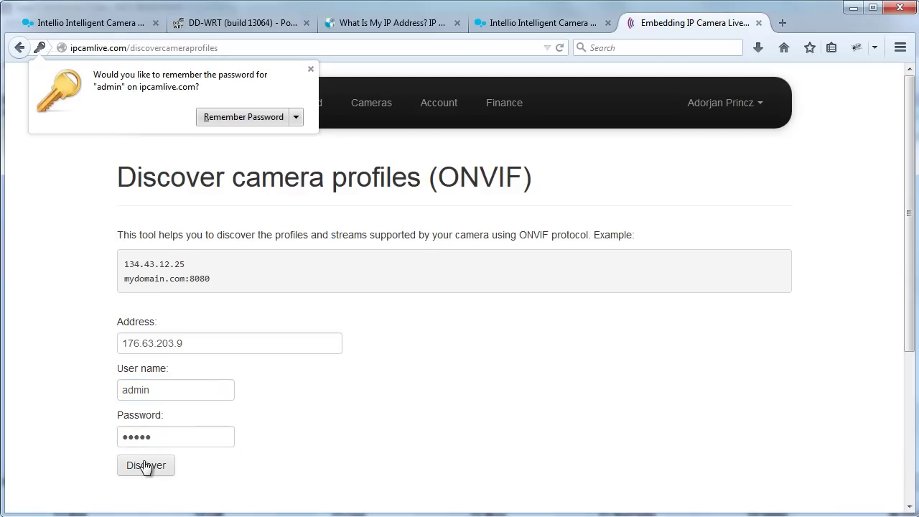
# - Review the four discovered profiles and select the H264 Main stream URL rtsp://10.10.1.119:554/primary/h264
pyautogui.scroll(-4, 92, 436)
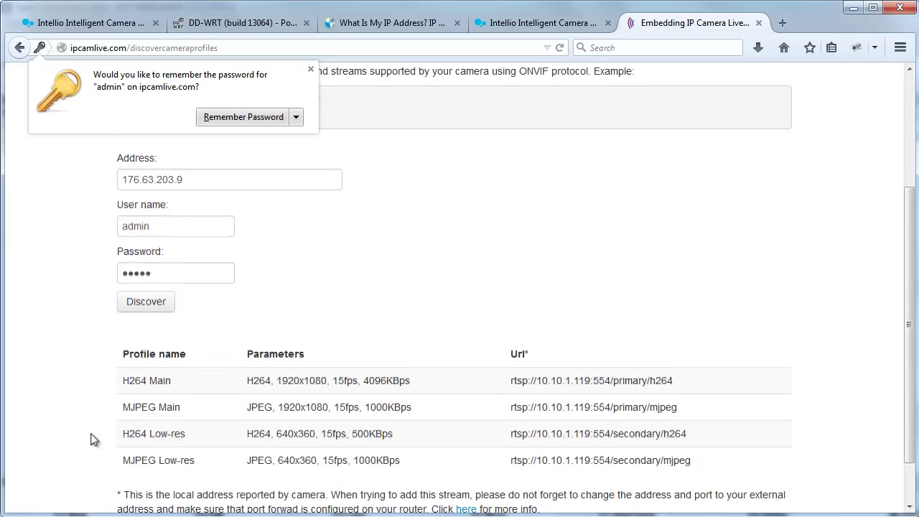
pyautogui.click(310, 69)
pyautogui.scroll(-2, 78, 370)
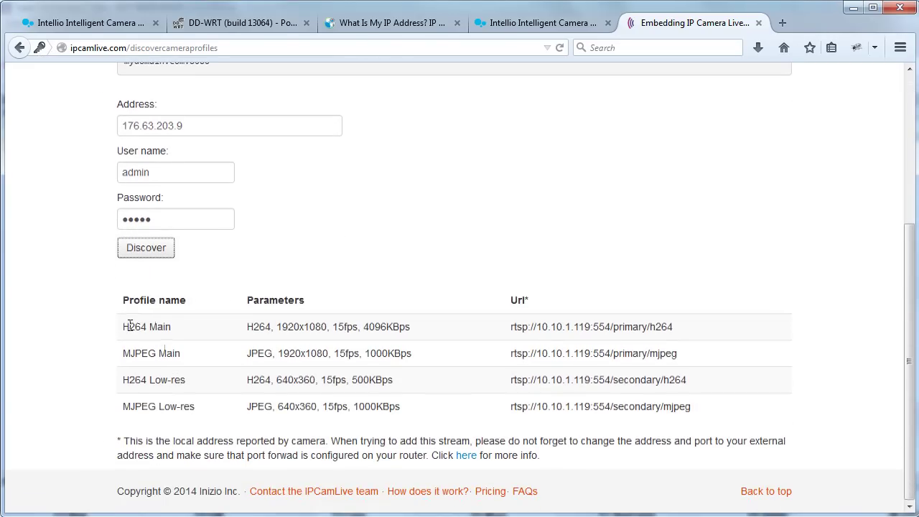
pyautogui.moveTo(122, 330); pyautogui.dragTo(178, 326)
pyautogui.click(263, 339)
pyautogui.moveTo(248, 327); pyautogui.dragTo(410, 324)
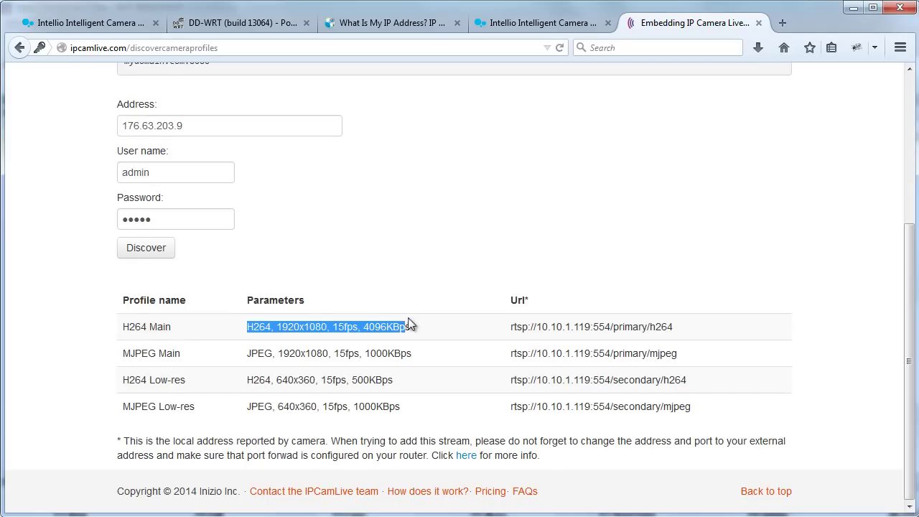
pyautogui.click(424, 335)
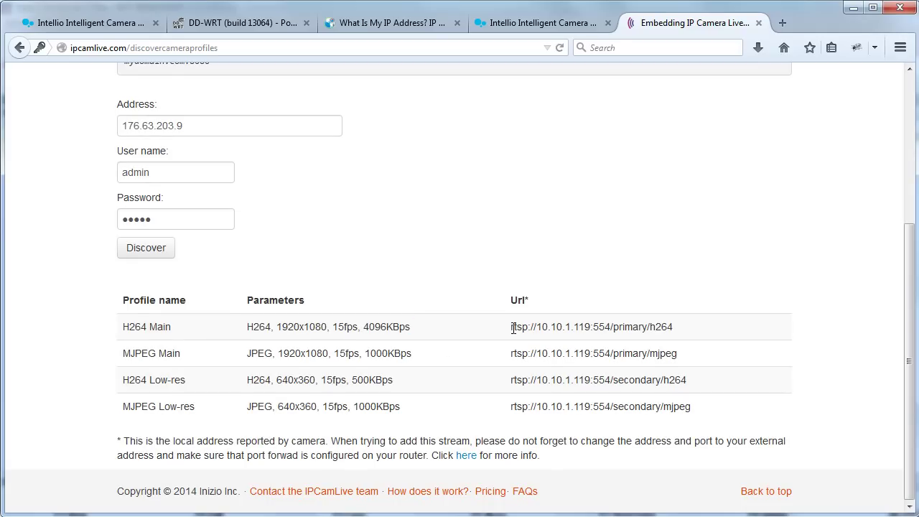
pyautogui.moveTo(513, 328); pyautogui.dragTo(672, 329)
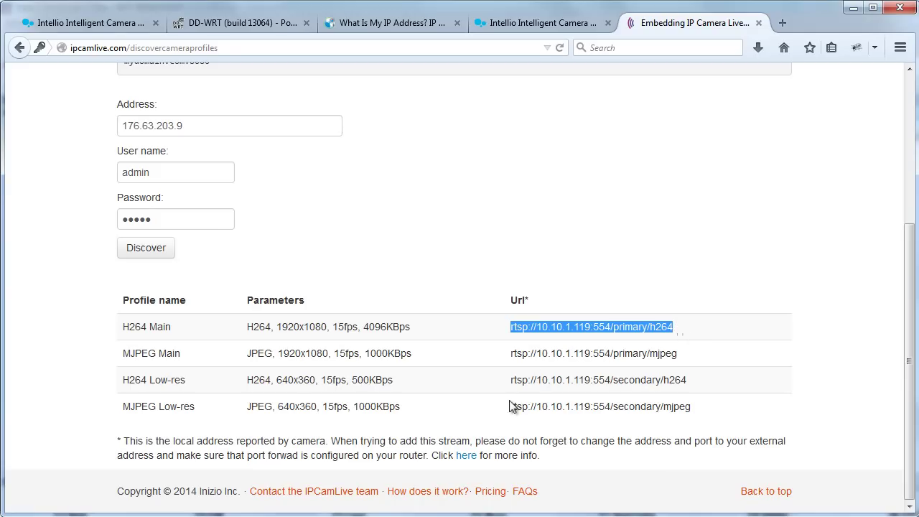
pyautogui.scroll(3, 510, 406)
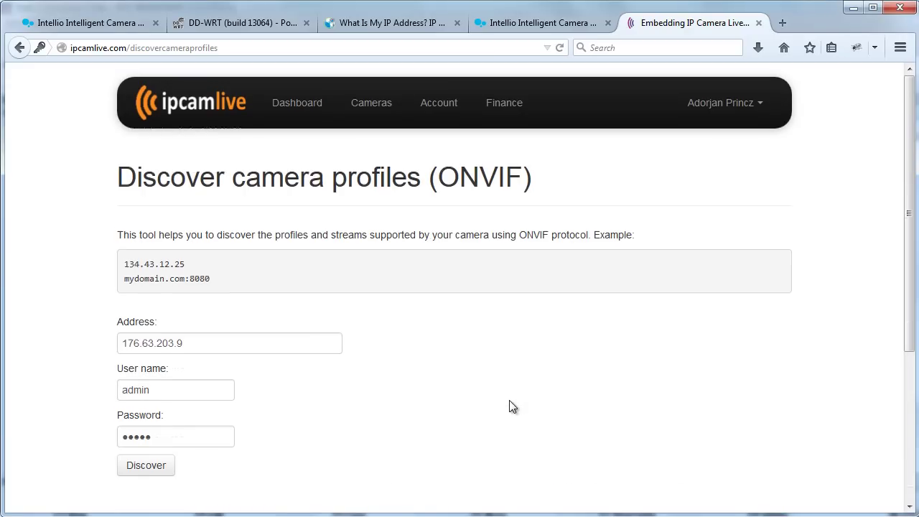
# - Start a new camera again and paste the H264 Main stream URL into the camera URL field
pyautogui.click(371, 104)
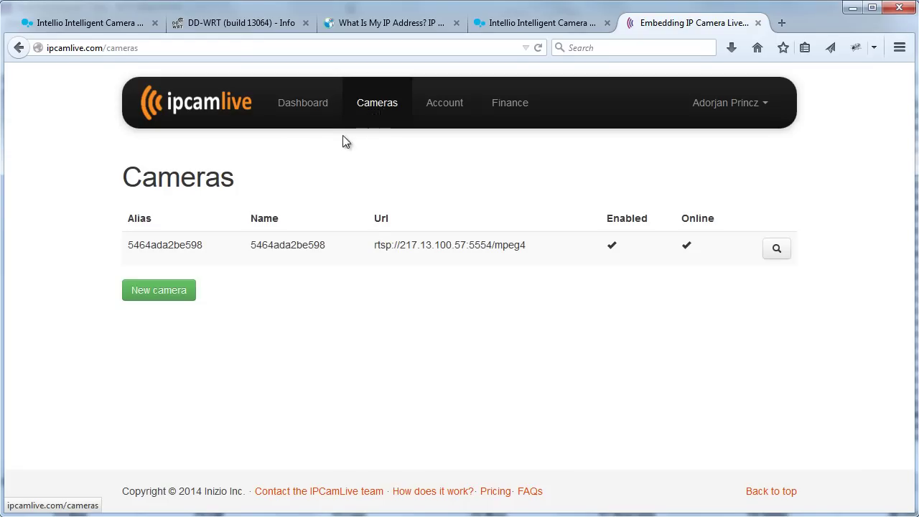
pyautogui.click(160, 294)
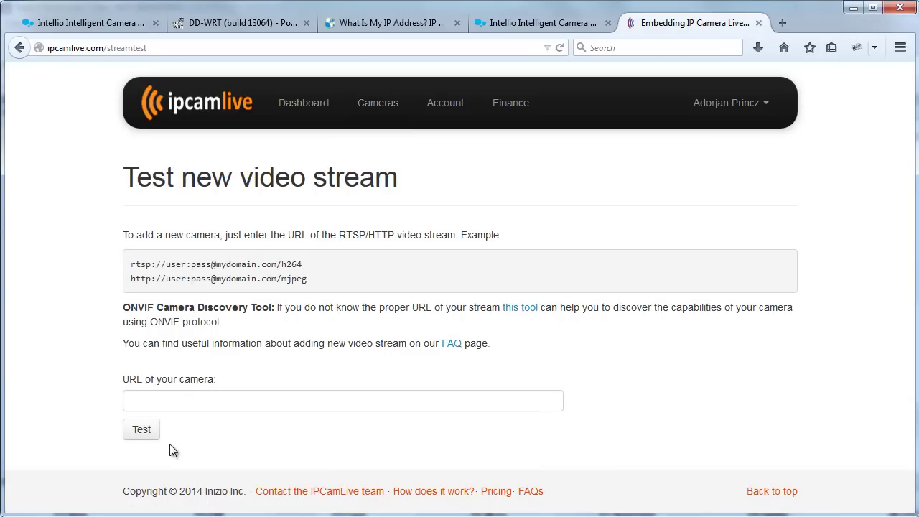
pyautogui.click(178, 400)
pyautogui.write('rtsp://10.10.1.119:554/primary/h264')
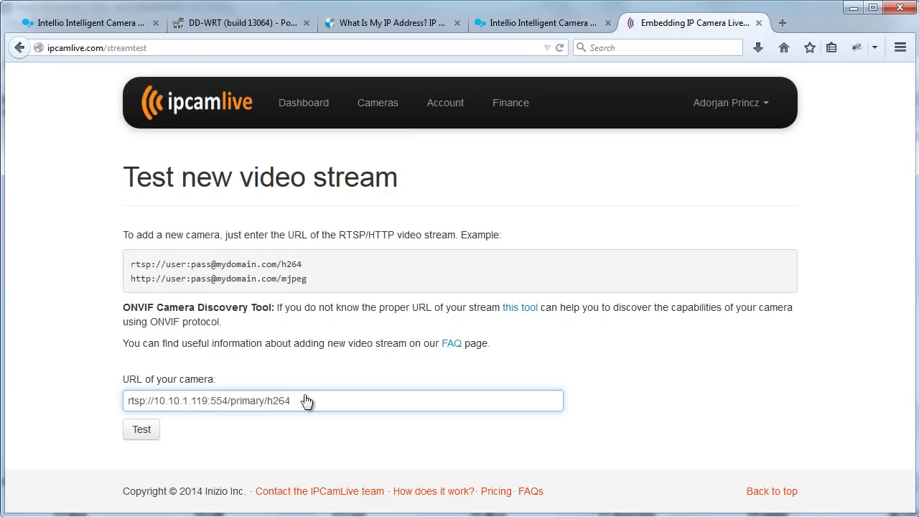
pyautogui.click(416, 24)
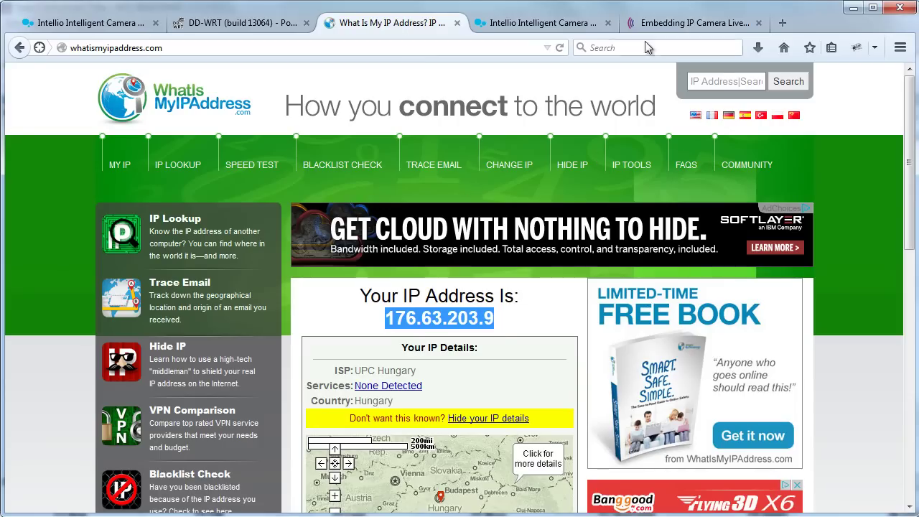
pyautogui.click(681, 23)
pyautogui.click(218, 401)
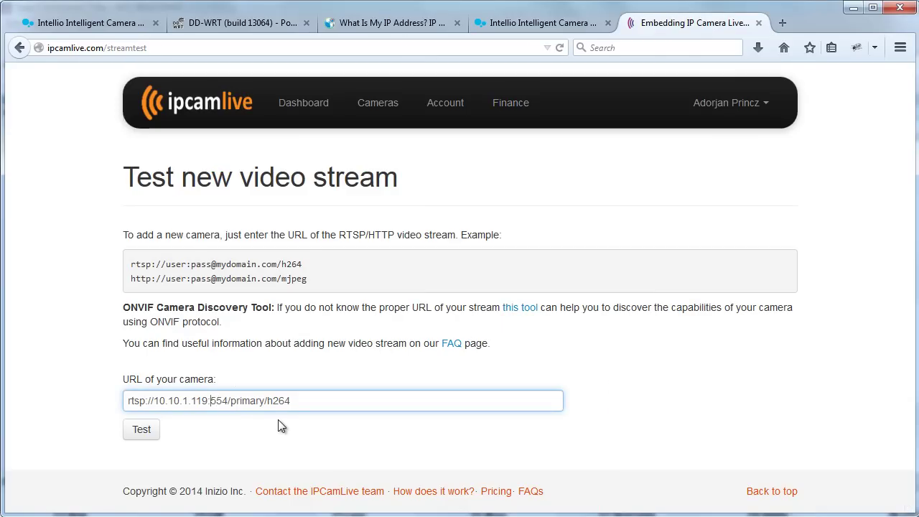
pyautogui.press('Left')
pyautogui.press('Left')
pyautogui.hotkey('shift', 'Left')
pyautogui.hotkey('shift', 'Left')
pyautogui.hotkey('shift', 'Left')
pyautogui.hotkey('shift', 'Left')
pyautogui.hotkey('shift', 'Left')
pyautogui.hotkey('shift', 'Left')
pyautogui.hotkey('shift', 'Left')
pyautogui.hotkey('shift', 'Left')
pyautogui.hotkey('shift', 'Left')
pyautogui.hotkey('shift', 'Left')
pyautogui.hotkey('shift', 'Left')
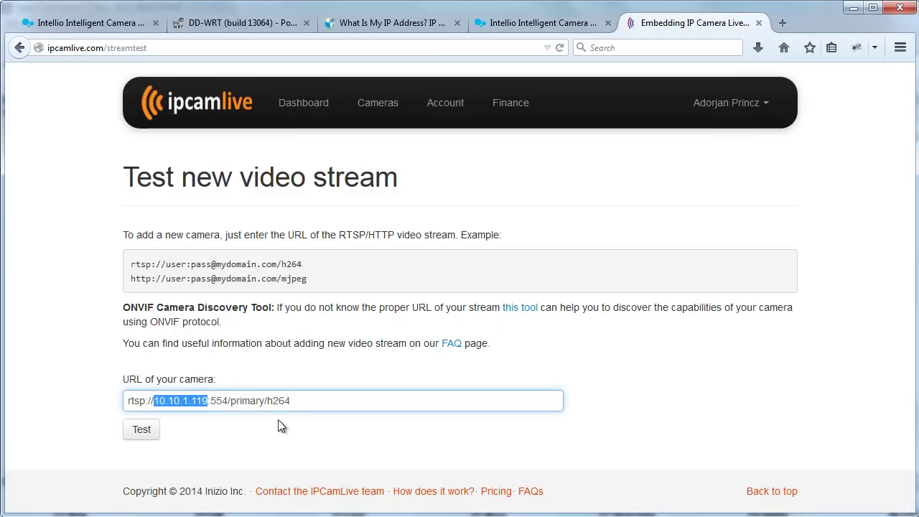
pyautogui.write('176.63.203.9')
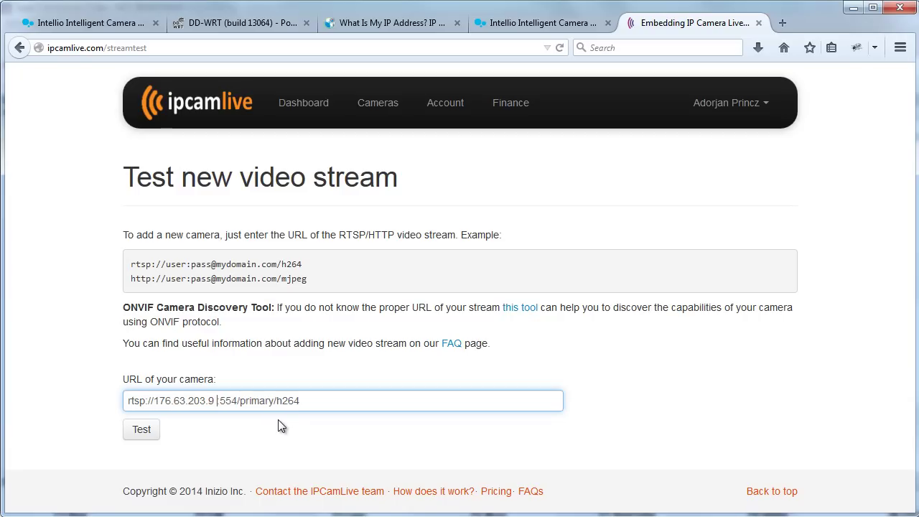
pyautogui.press('BackSpace')
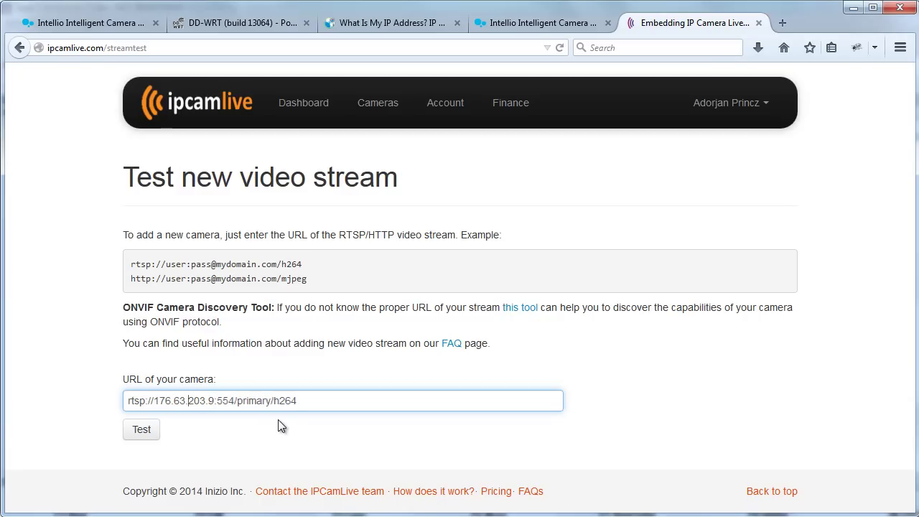
pyautogui.write('admin:')
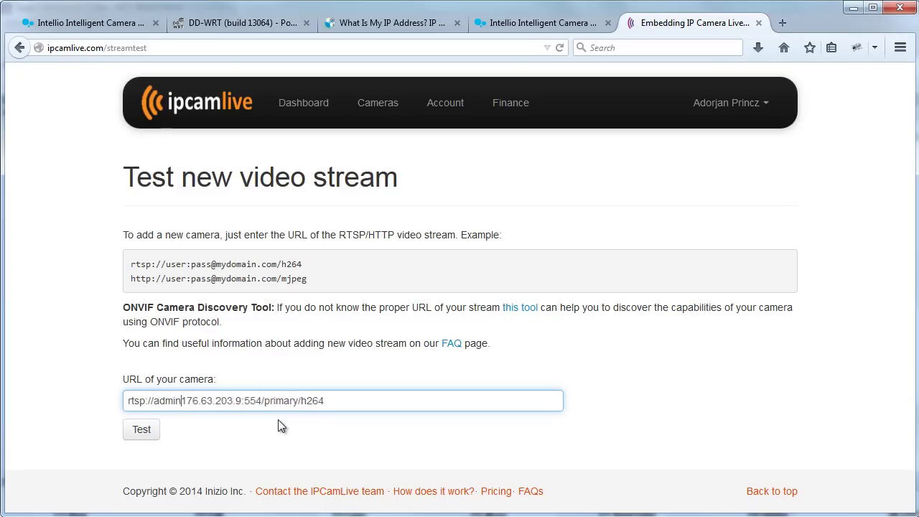
pyautogui.write('admin')
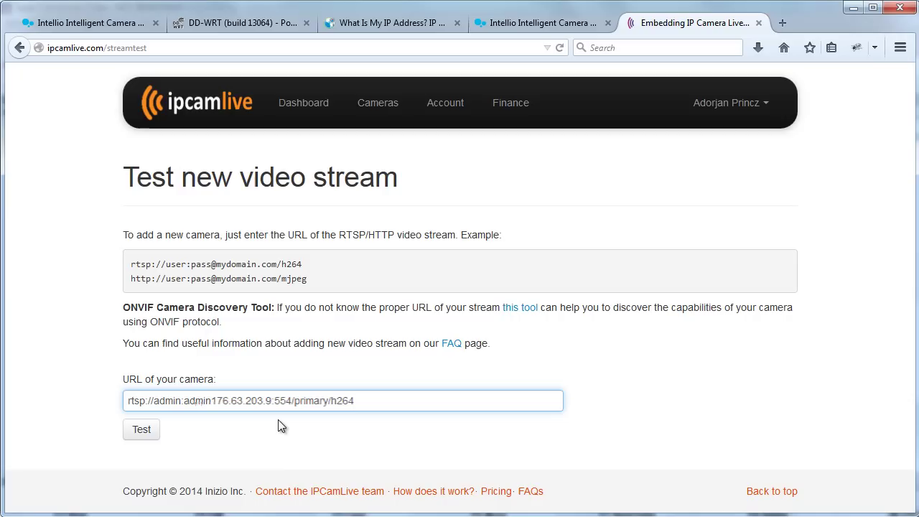
pyautogui.write('@')
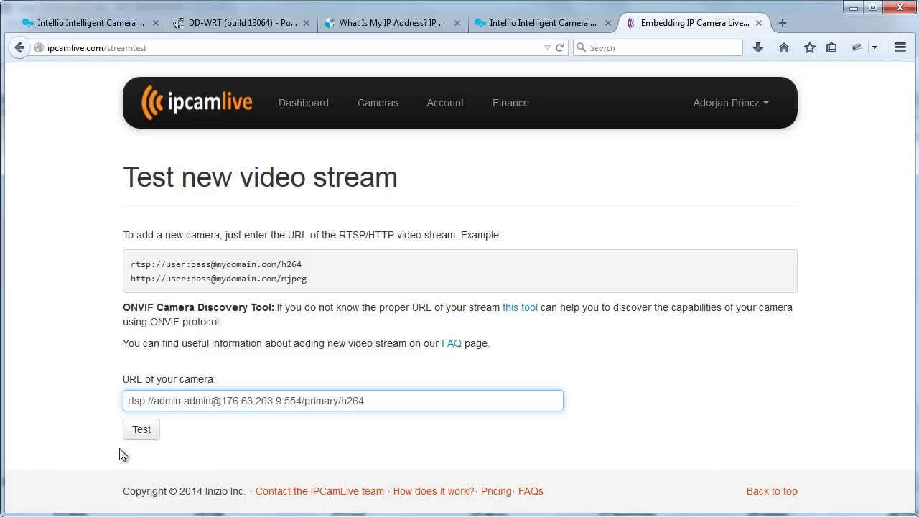
# - Test the stream URL and restart the player to show the live 1920x1080 h264 RTSP feed
pyautogui.click(138, 434)
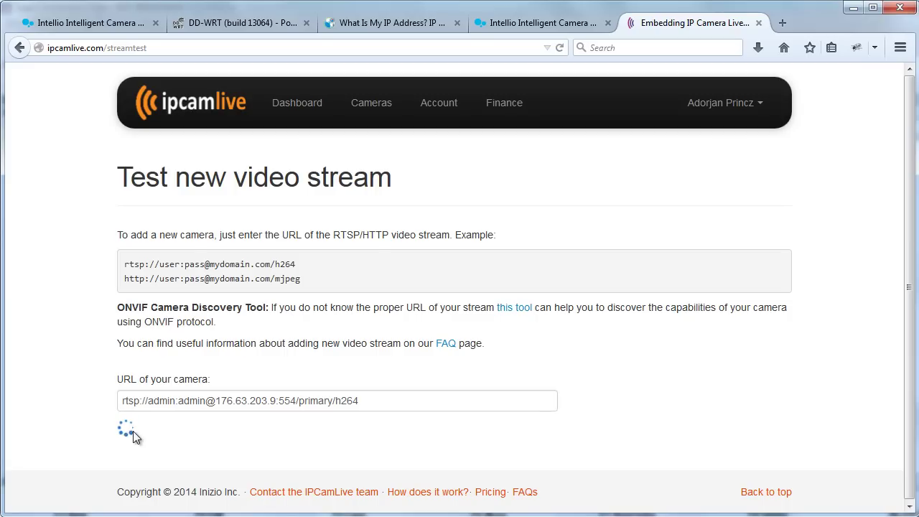
pyautogui.scroll(-3, 41, 407)
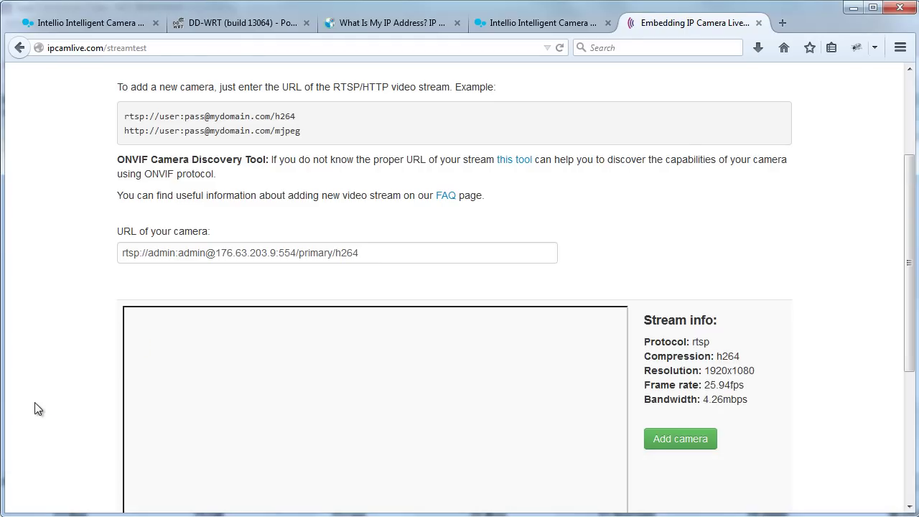
pyautogui.scroll(-4, 45, 392)
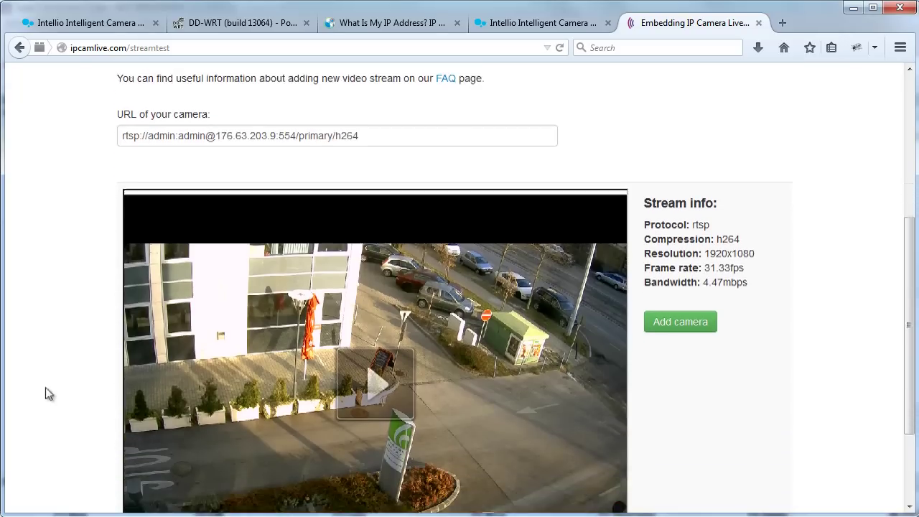
pyautogui.click(382, 351)
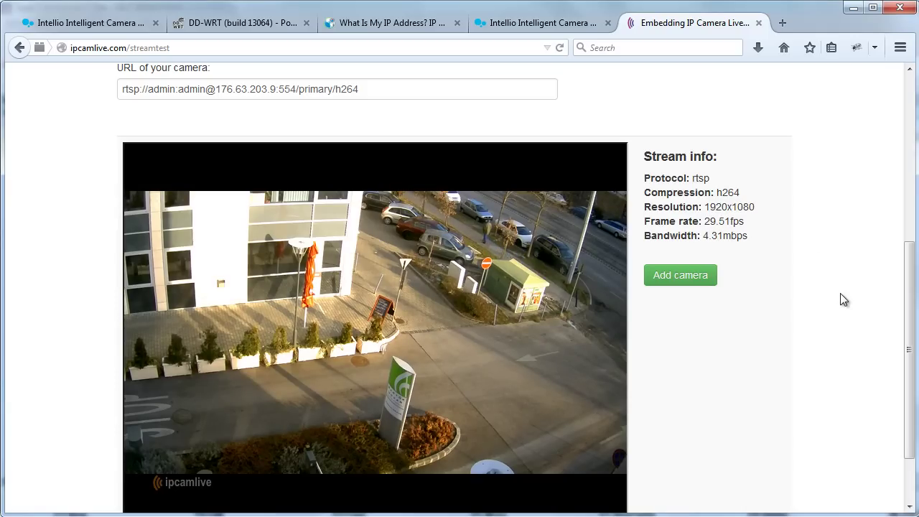
# - Add the tested stream as a camera and review the service types table
pyautogui.click(699, 279)
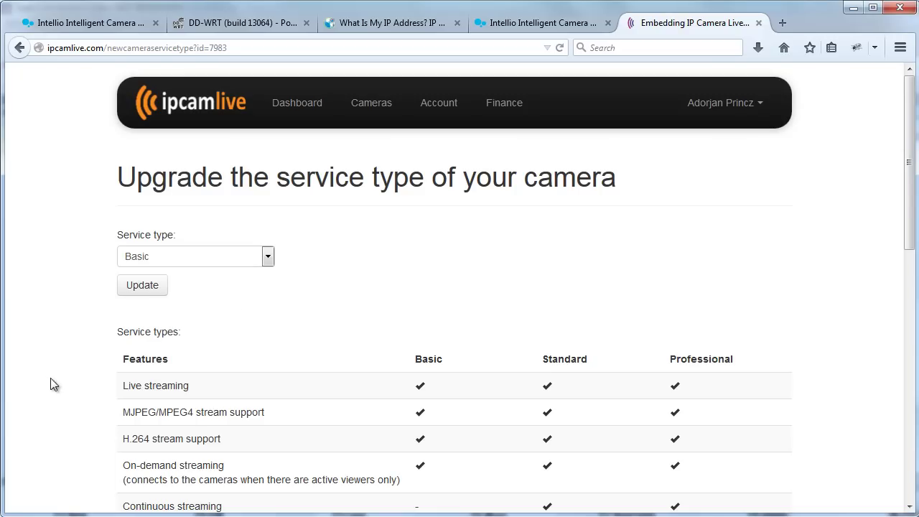
pyautogui.scroll(-2, 55, 384)
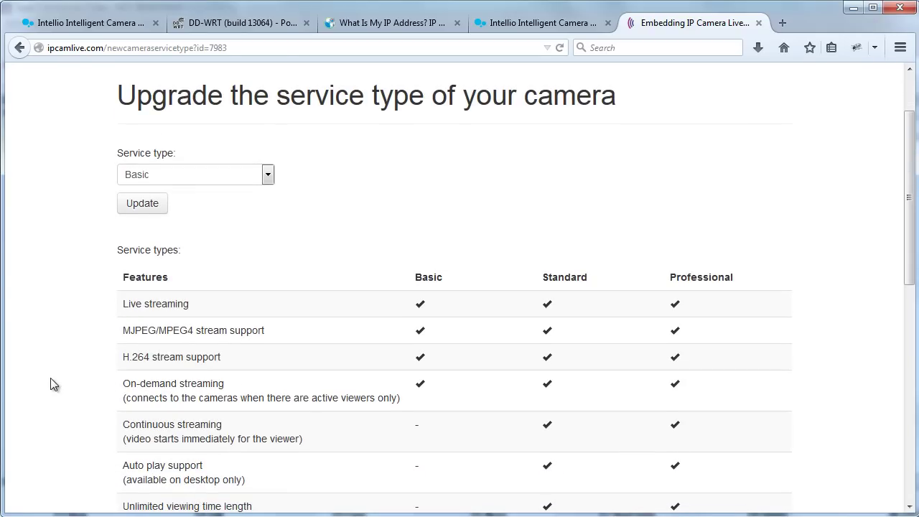
pyautogui.scroll(-4, 50, 377)
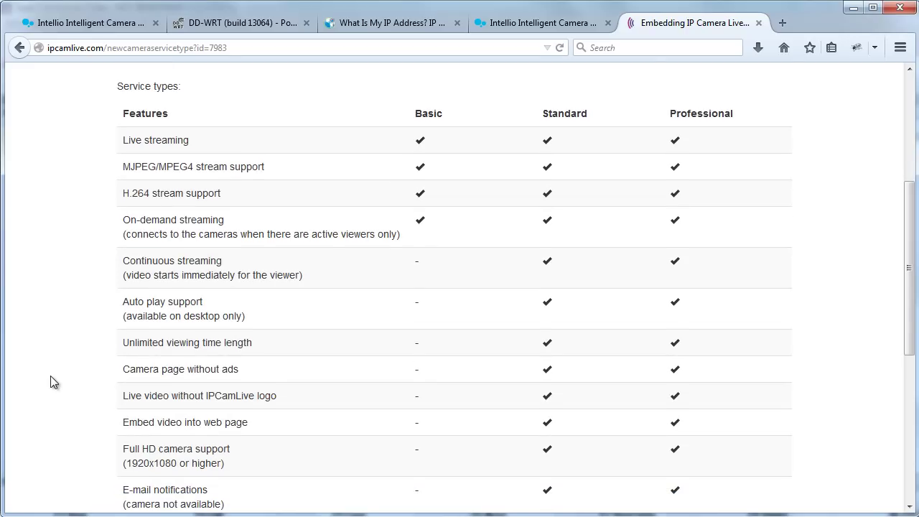
pyautogui.scroll(-2, 51, 382)
pyautogui.scroll(-3, 50, 380)
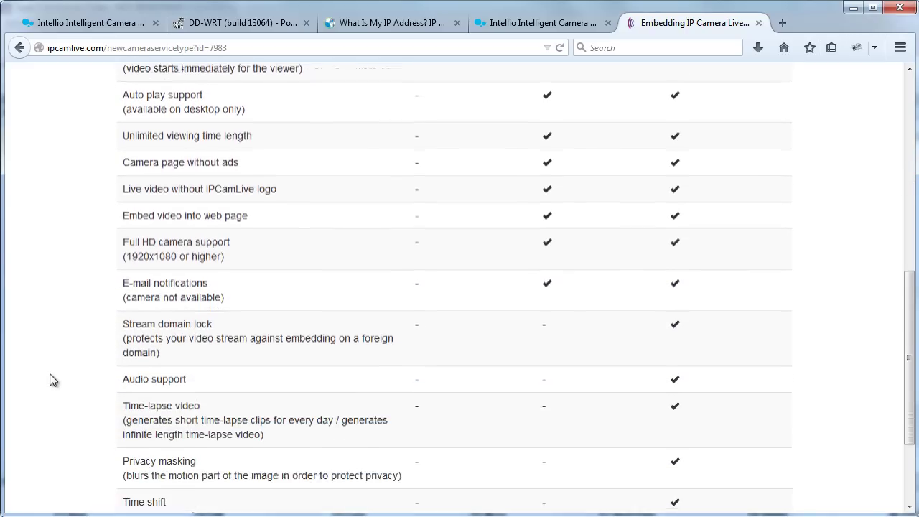
pyautogui.scroll(-3, 52, 381)
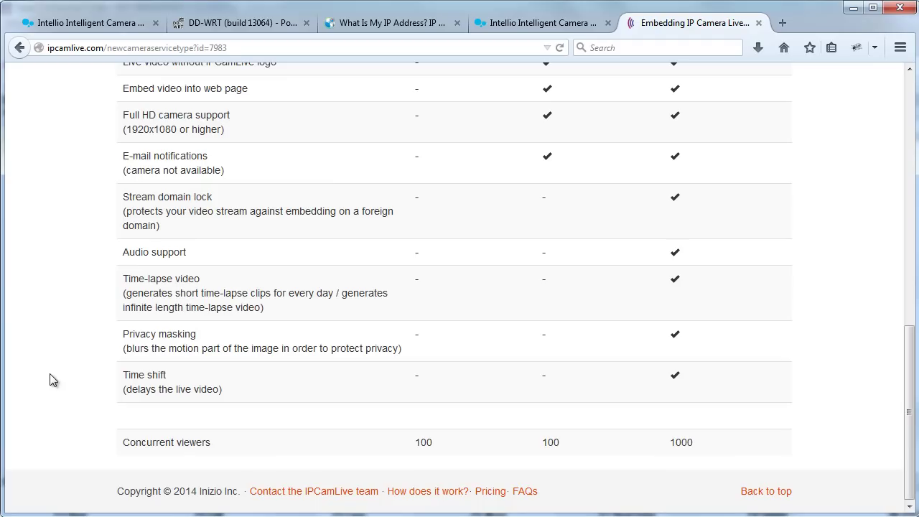
pyautogui.scroll(15, 50, 373)
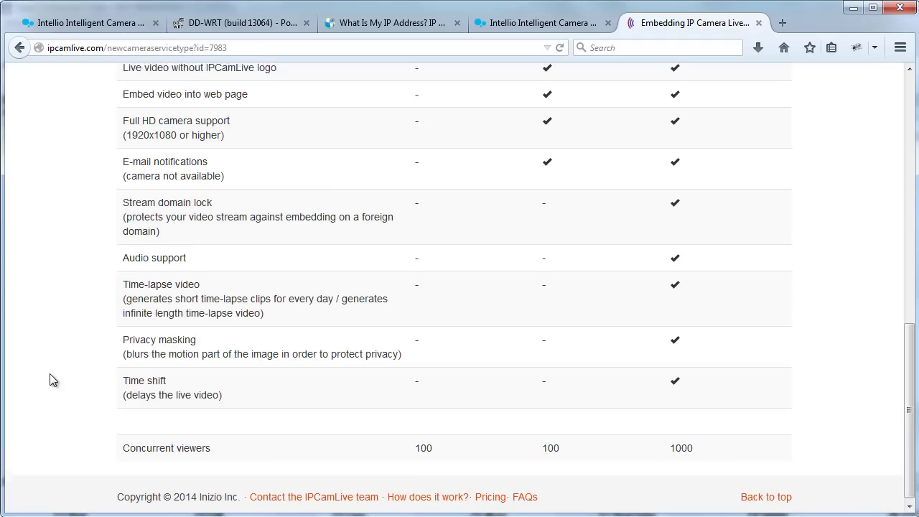
# - Change the camera's service type to Standard and apply the update
pyautogui.click(152, 253)
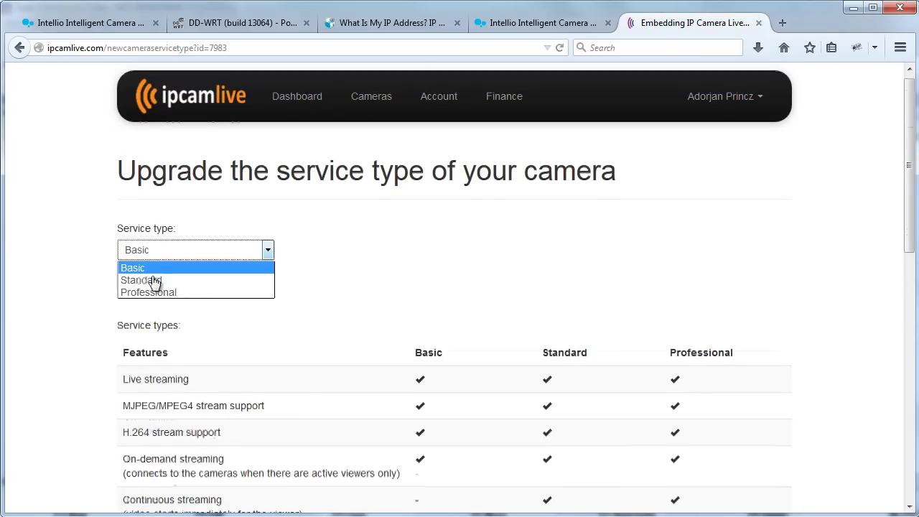
pyautogui.click(137, 280)
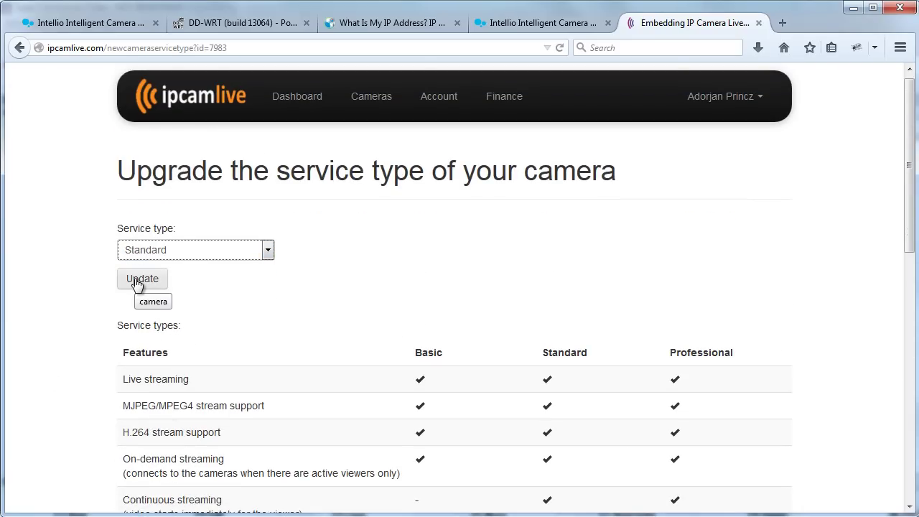
pyautogui.click(137, 280)
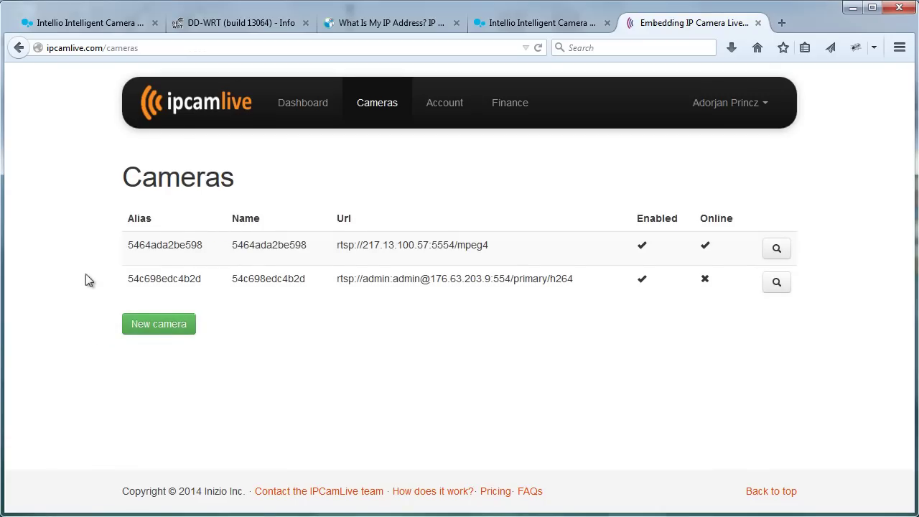
# - Open the second camera's page to check its live video, then view its Standard settings
pyautogui.moveTo(336, 279); pyautogui.dragTo(579, 277)
pyautogui.click(592, 302)
pyautogui.click(782, 285)
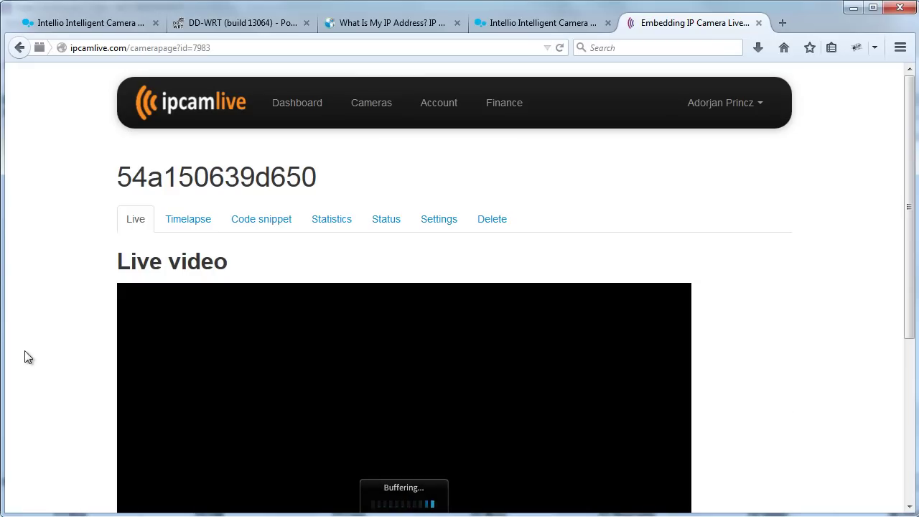
pyautogui.scroll(-2, 26, 357)
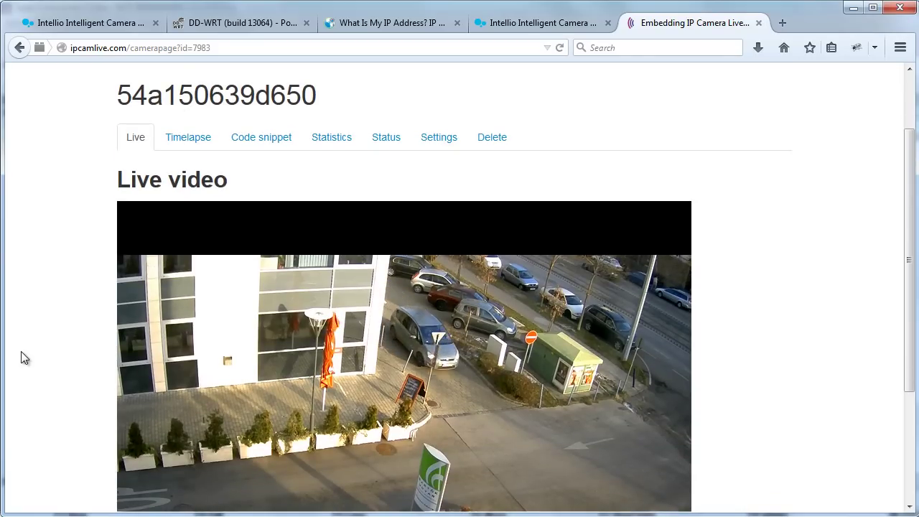
pyautogui.click(441, 140)
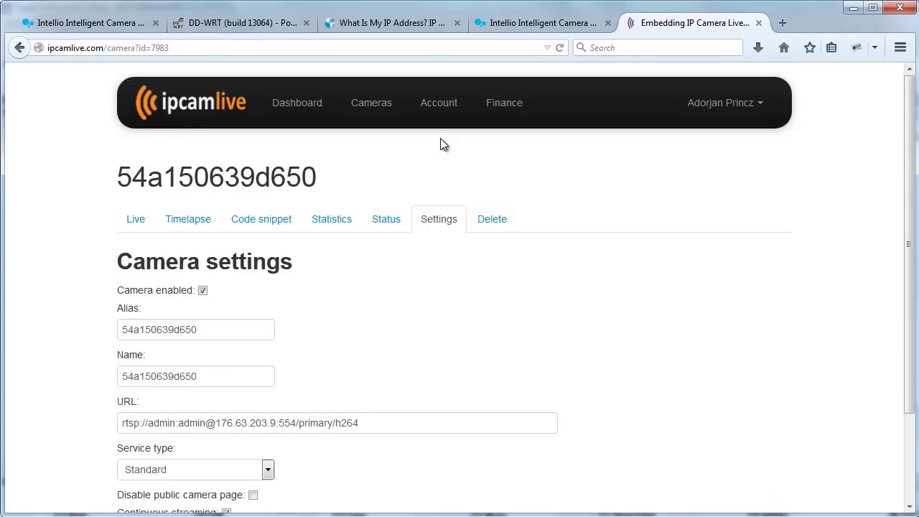
pyautogui.scroll(-2, 66, 377)
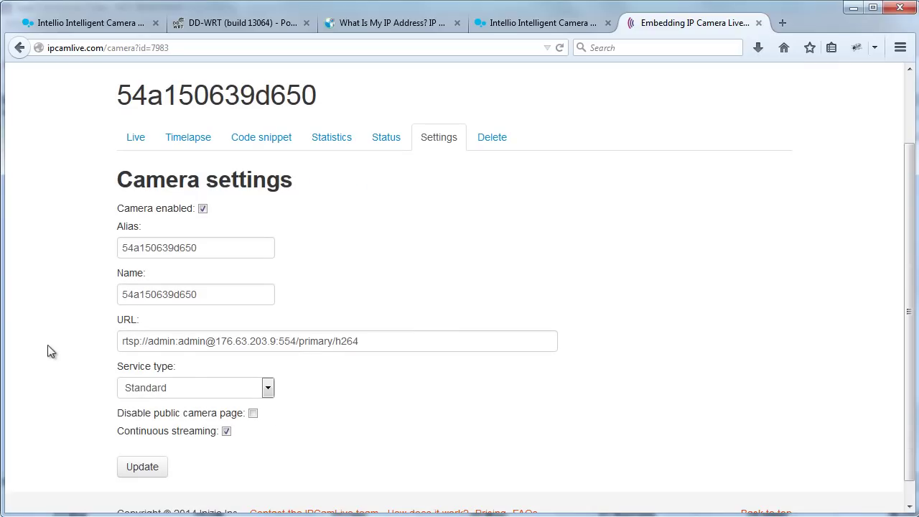
# - Show the camera's Code snippet page and select its public share link
pyautogui.click(273, 144)
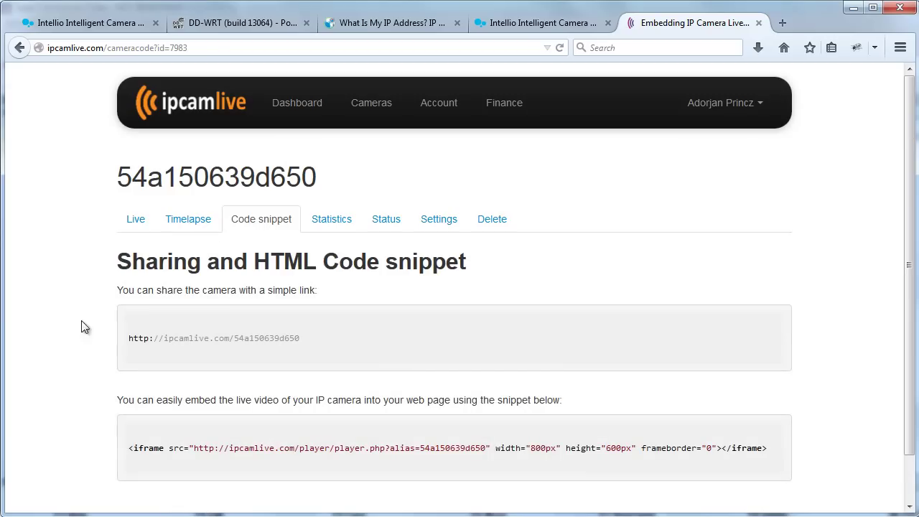
pyautogui.scroll(-1, 70, 338)
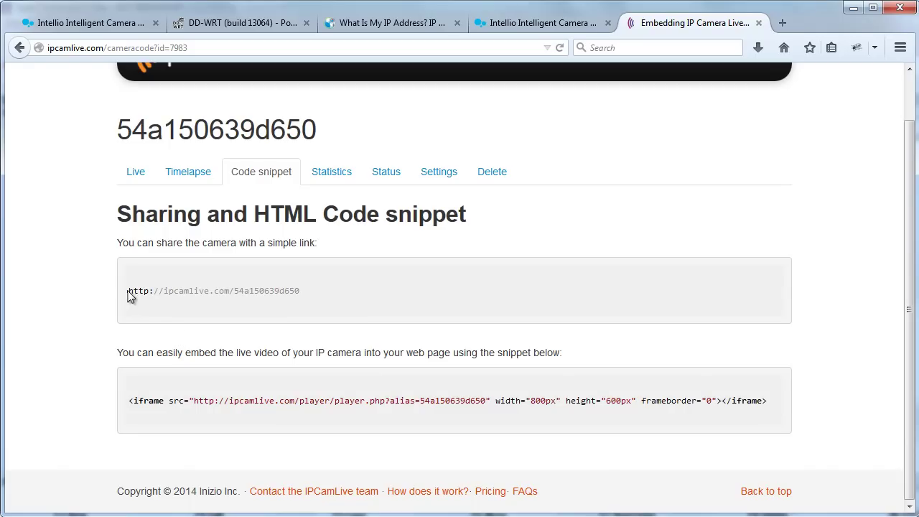
pyautogui.moveTo(129, 294); pyautogui.dragTo(305, 295)
pyautogui.hotkey('ctrl', 'c')
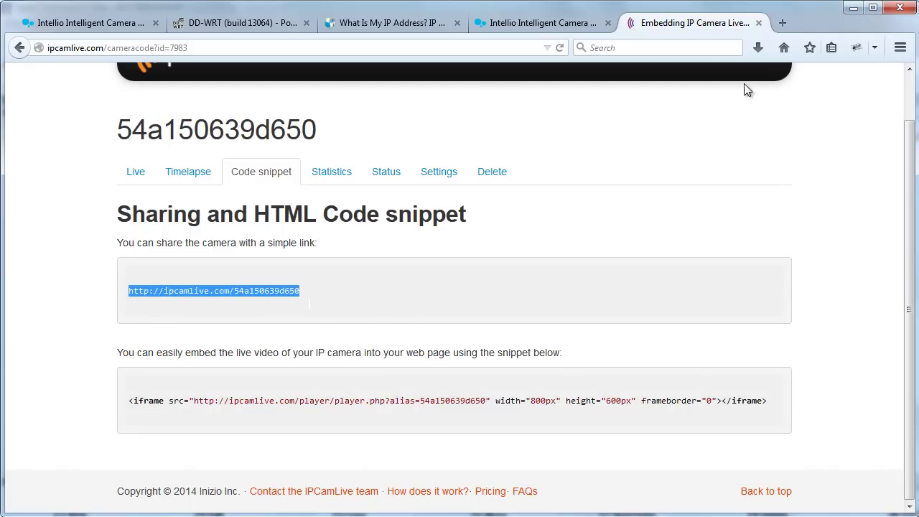
# - Confirm the share link plays the live video, then select the 800x600 iframe embed code
pyautogui.click(782, 22)
pyautogui.hotkey('ctrl', 'v')
pyautogui.press('Return')
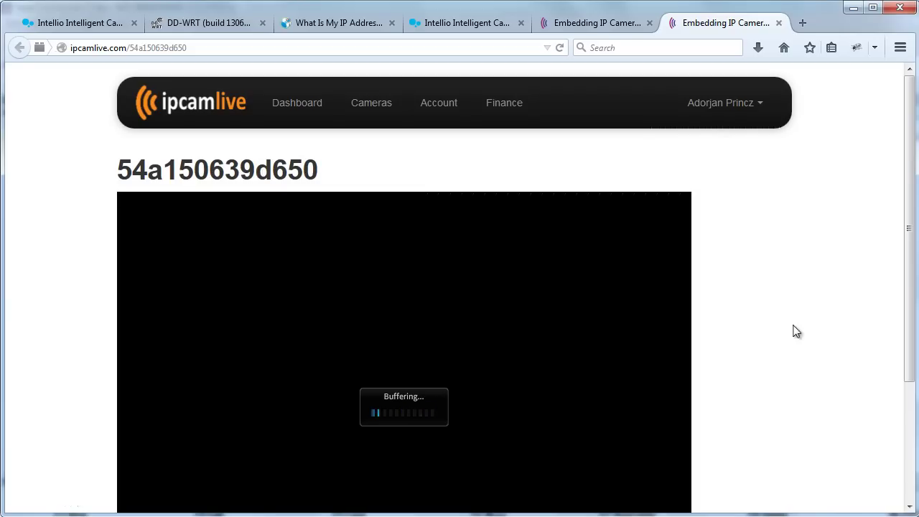
pyautogui.scroll(-1, 796, 331)
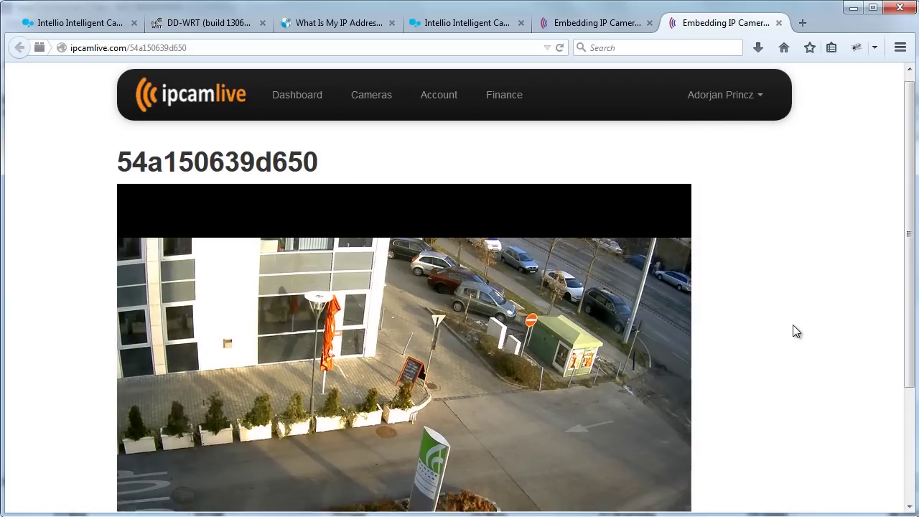
pyautogui.scroll(-2, 794, 331)
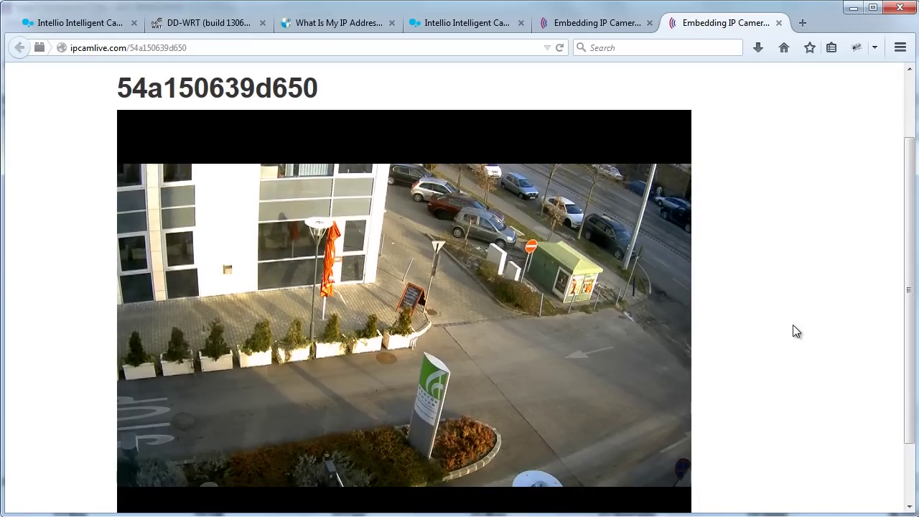
pyautogui.click(779, 24)
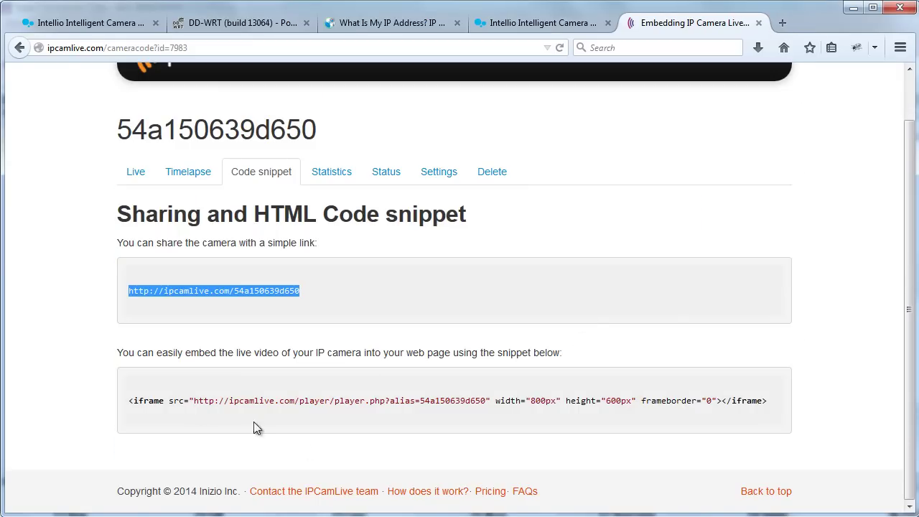
pyautogui.moveTo(129, 401); pyautogui.dragTo(775, 404)
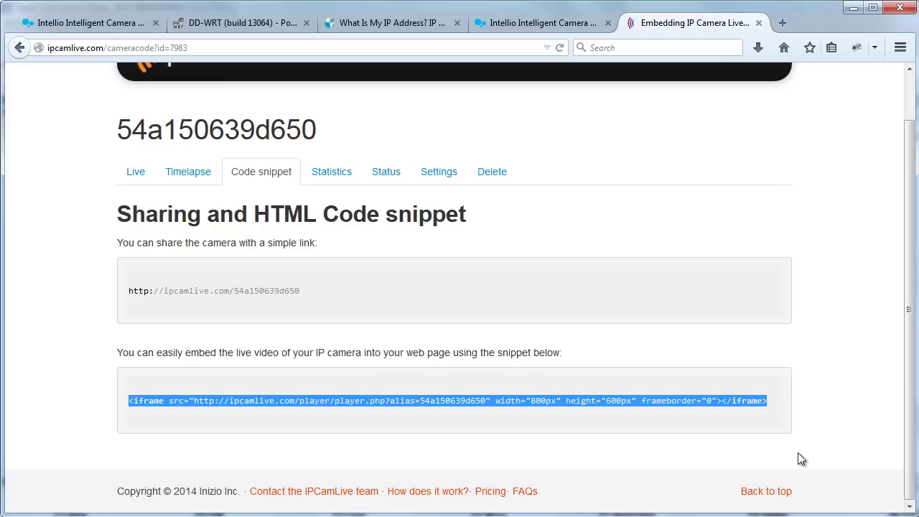
pyautogui.click(831, 437)
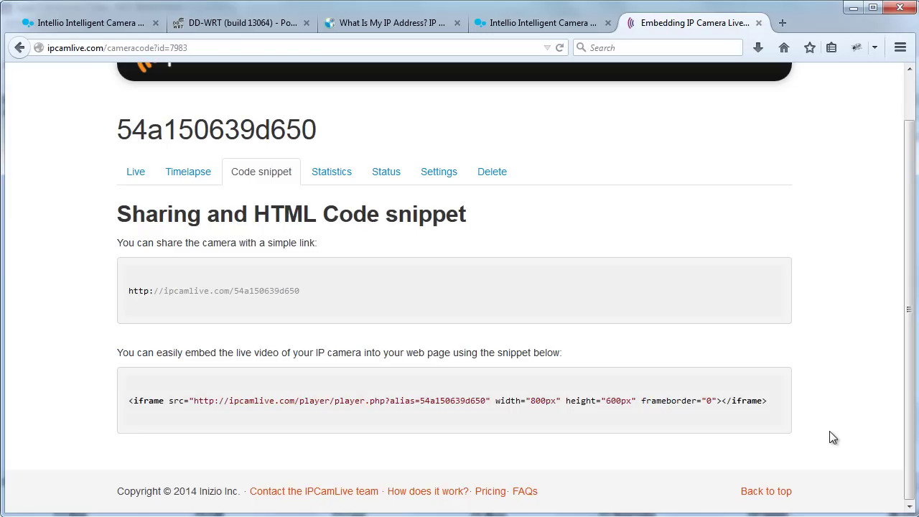